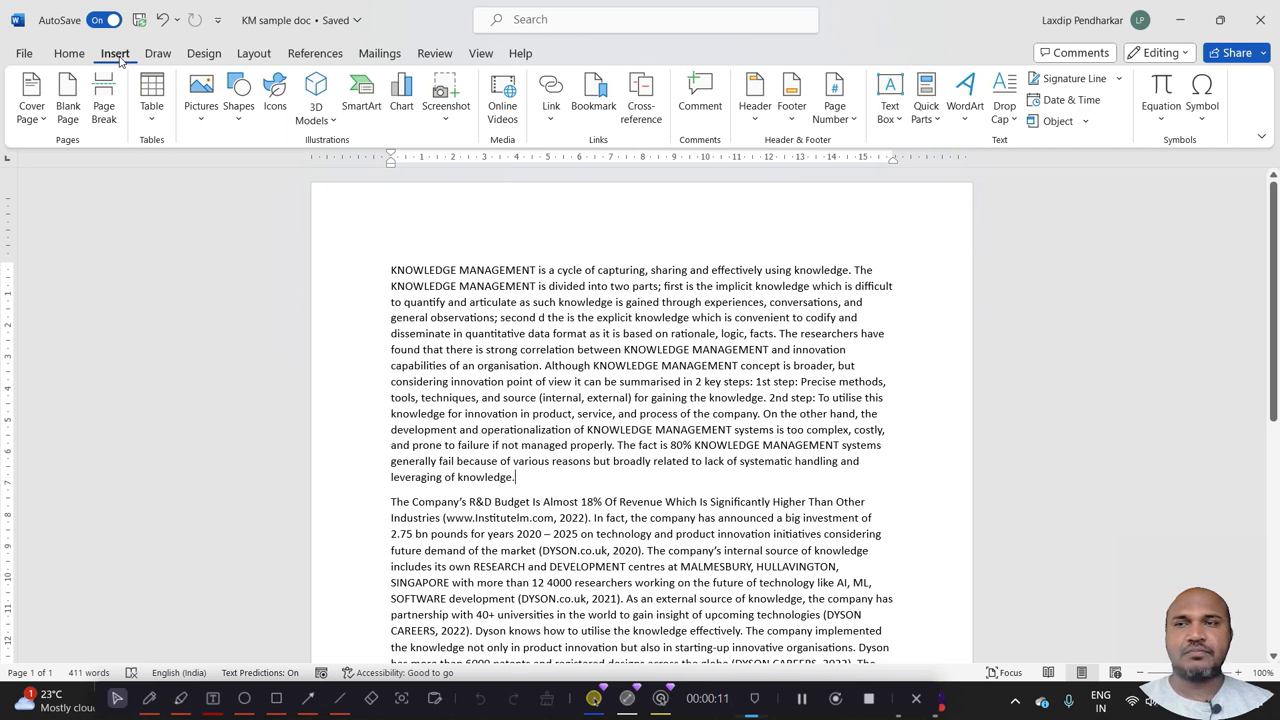
Insert the OIP picture from this device's Downloads folder at the end of the first paragraph.
{"action": "left_click", "coordinate": [201, 108]}
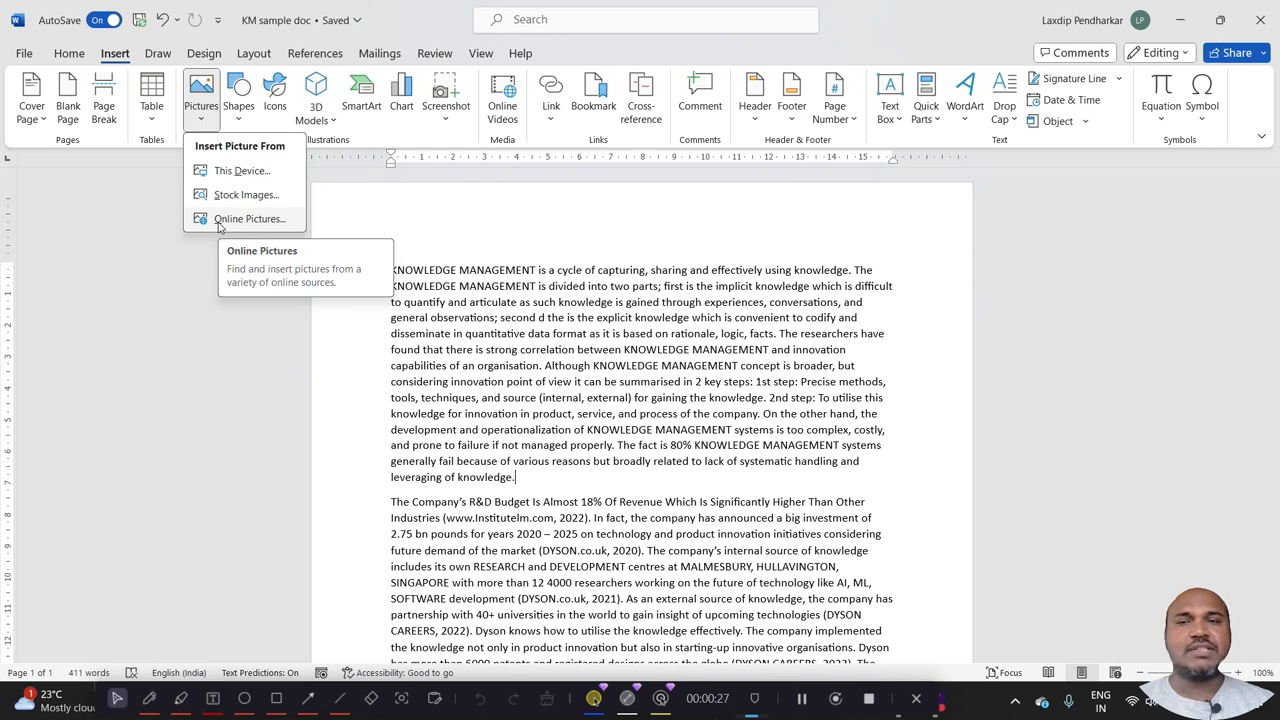
{"action": "left_click", "coordinate": [221, 172]}
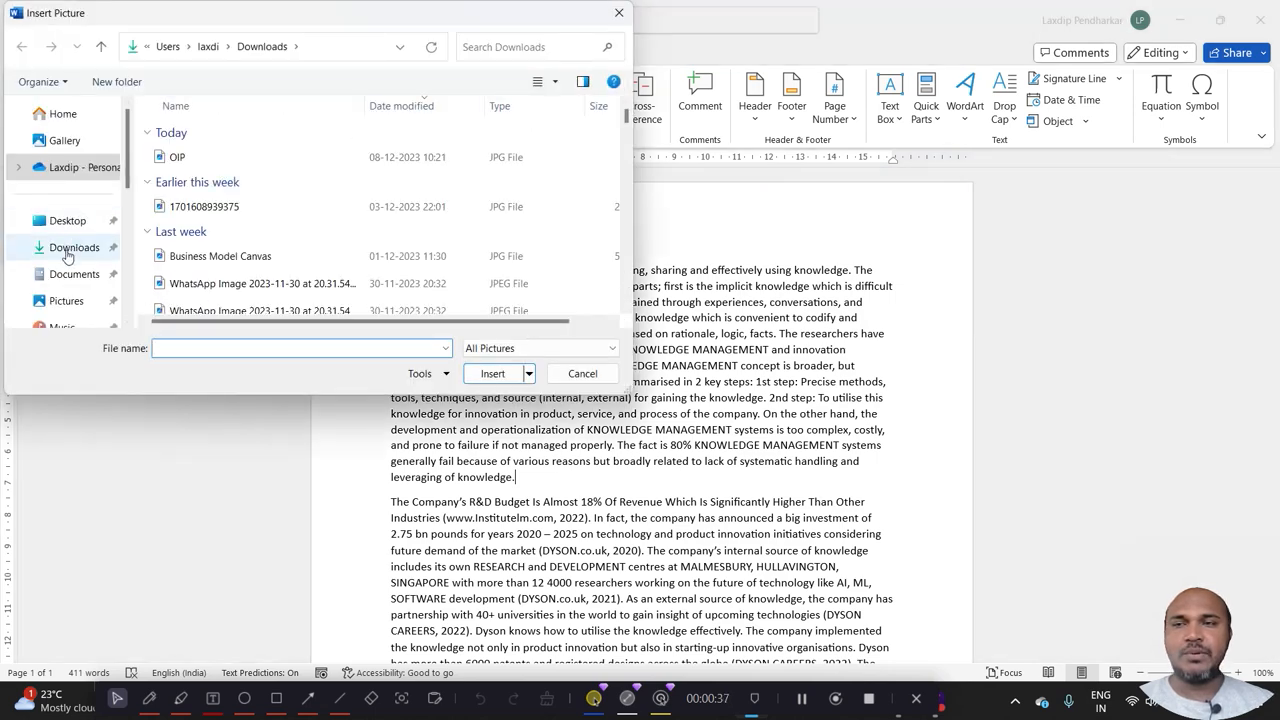
{"action": "left_click", "coordinate": [70, 248]}
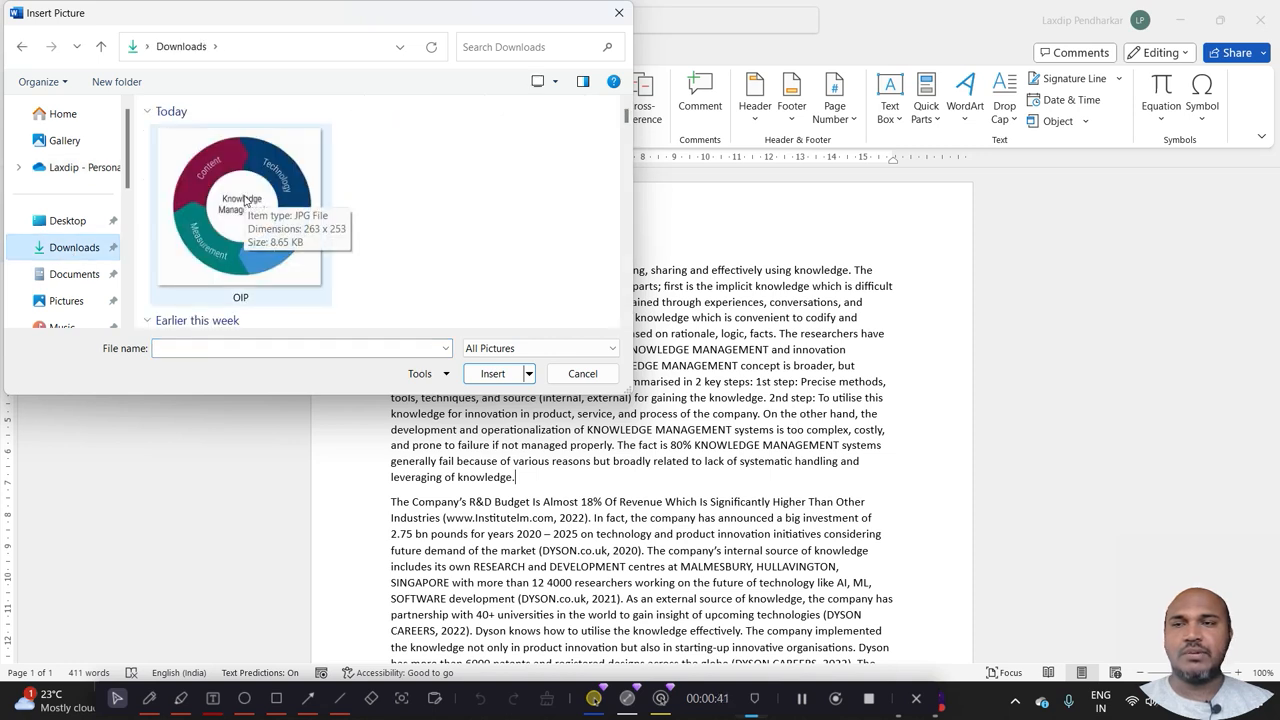
{"action": "left_click", "coordinate": [244, 200]}
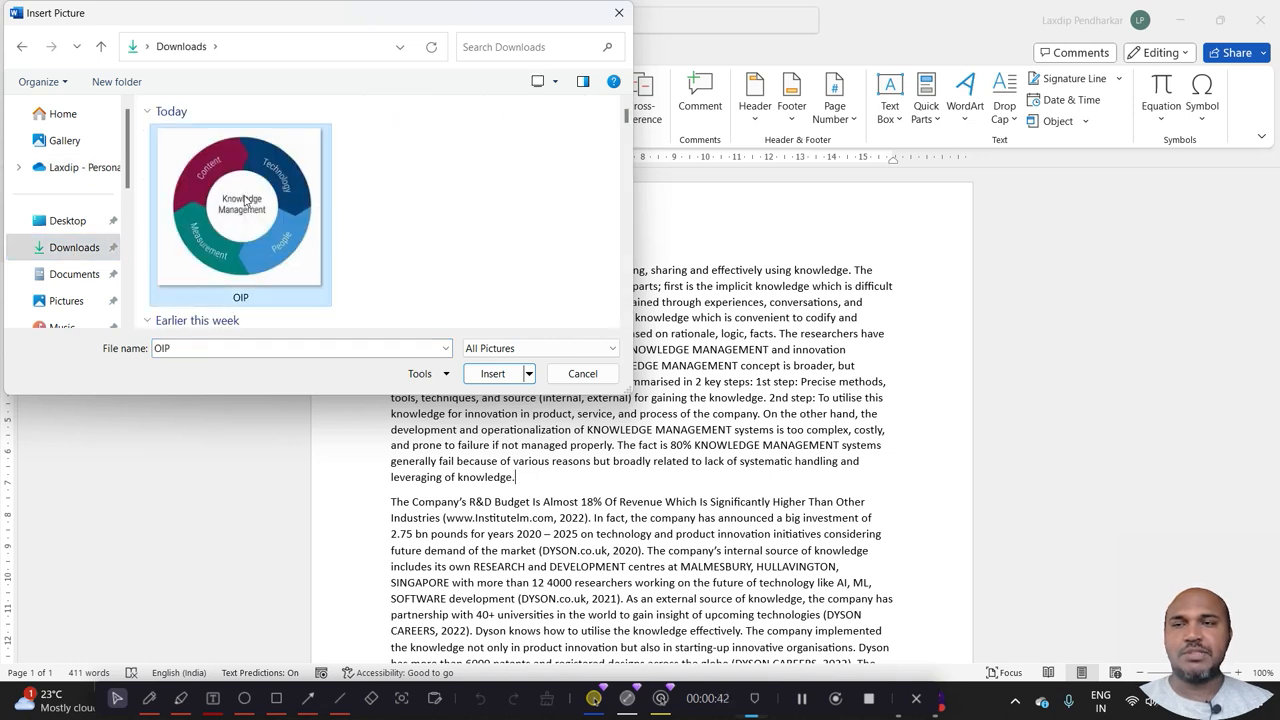
{"action": "left_click", "coordinate": [493, 376]}
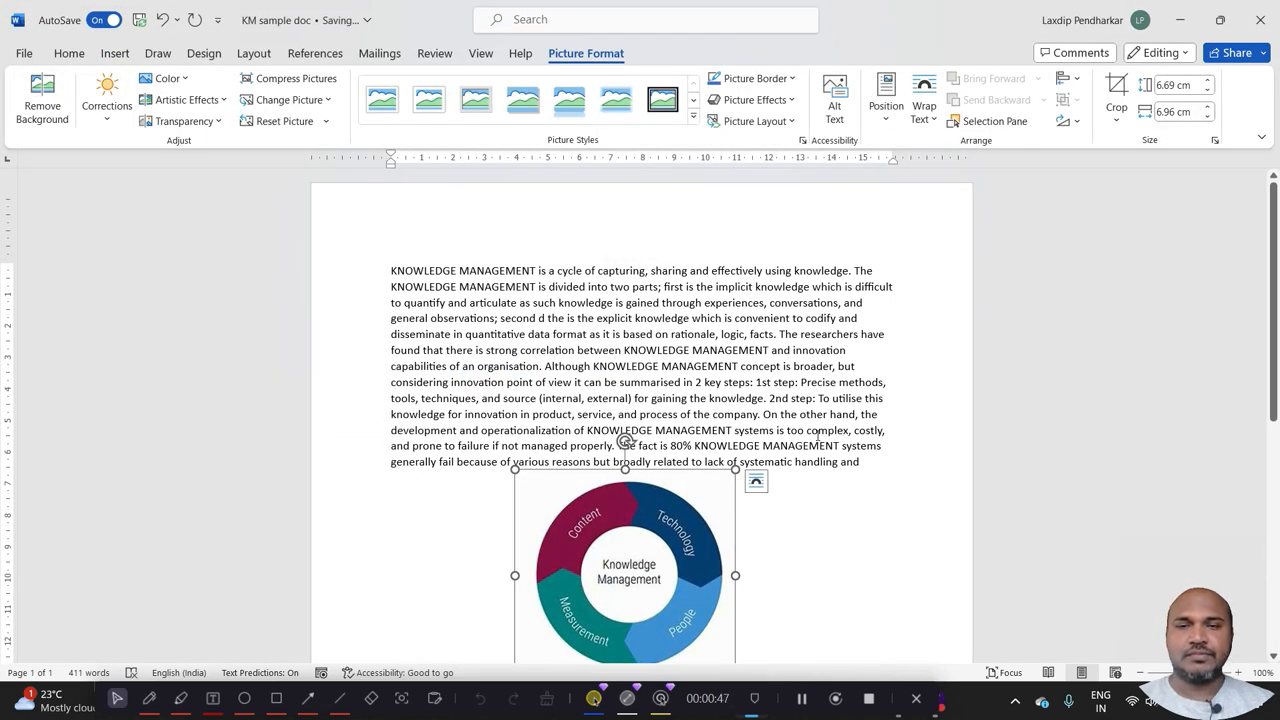
Move the inline Knowledge Management picture to the start of the first paragraph's last line.
{"action": "scroll", "coordinate": [1273, 290], "scroll_direction": "down", "scroll_amount": 2}
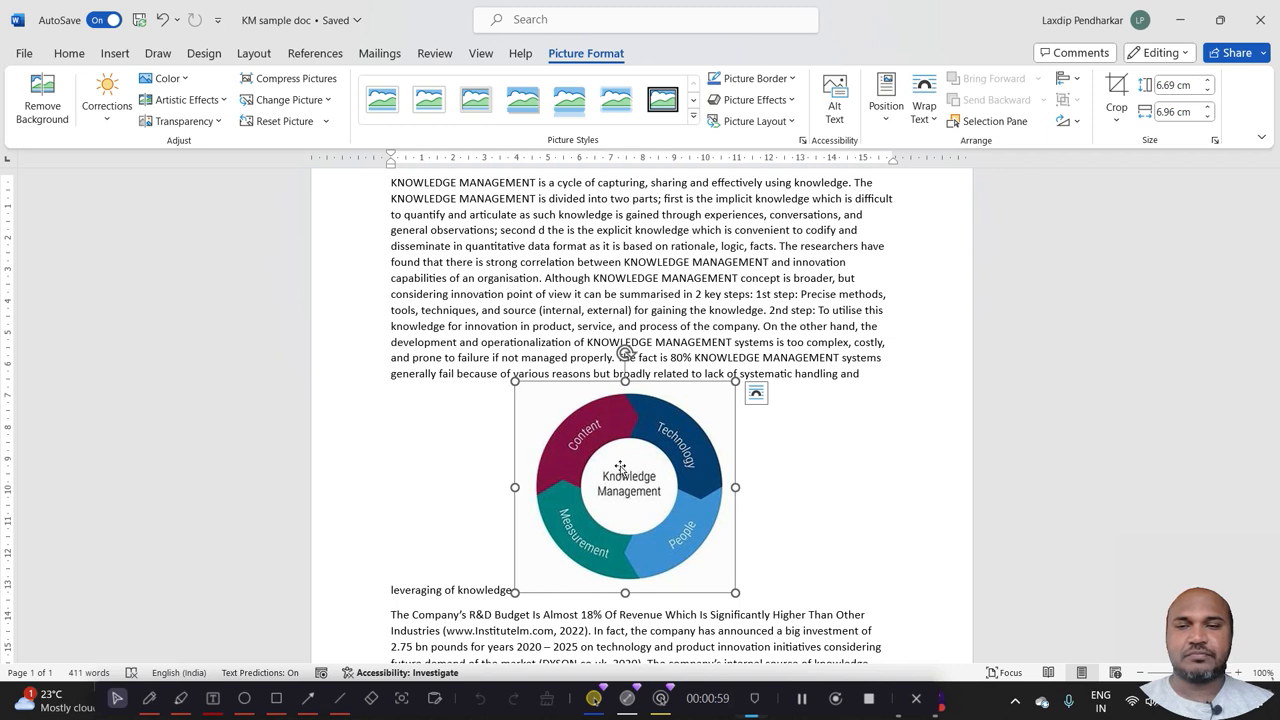
{"action": "left_click_drag", "start_coordinate": [620, 468], "coordinate": [557, 450]}
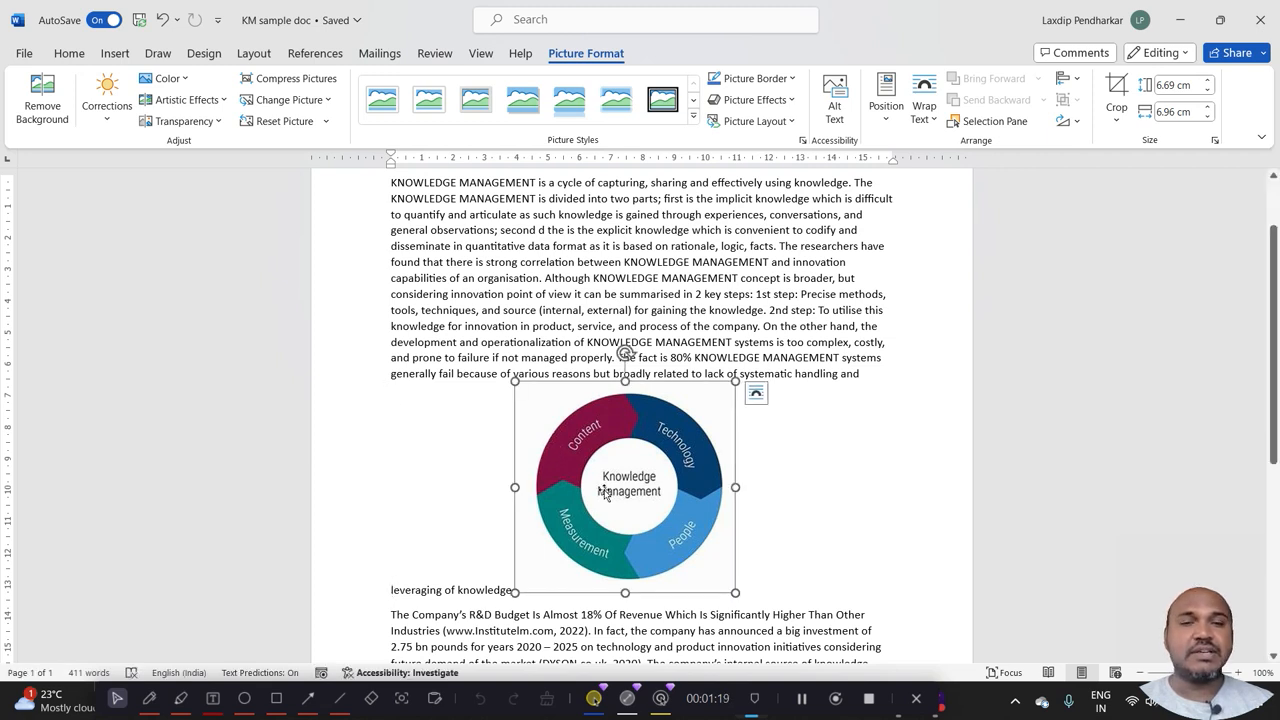
{"action": "left_click", "coordinate": [756, 393]}
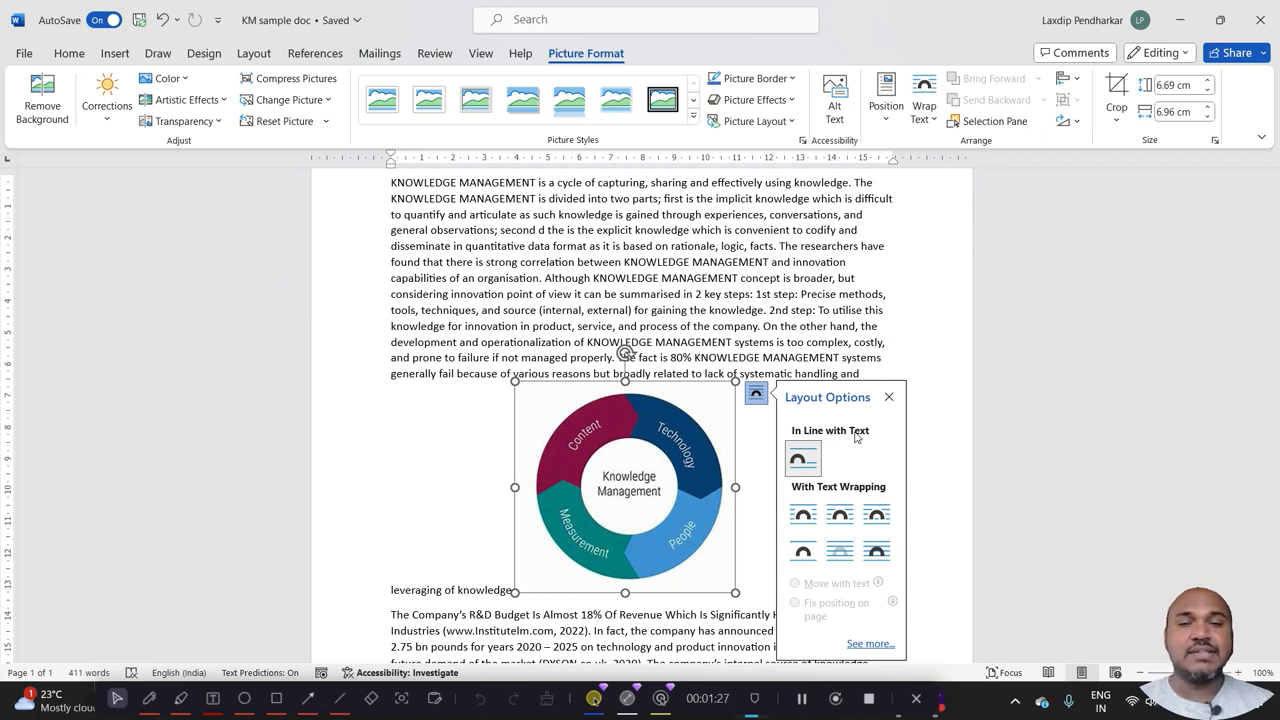
{"action": "left_click_drag", "start_coordinate": [699, 430], "coordinate": [392, 395]}
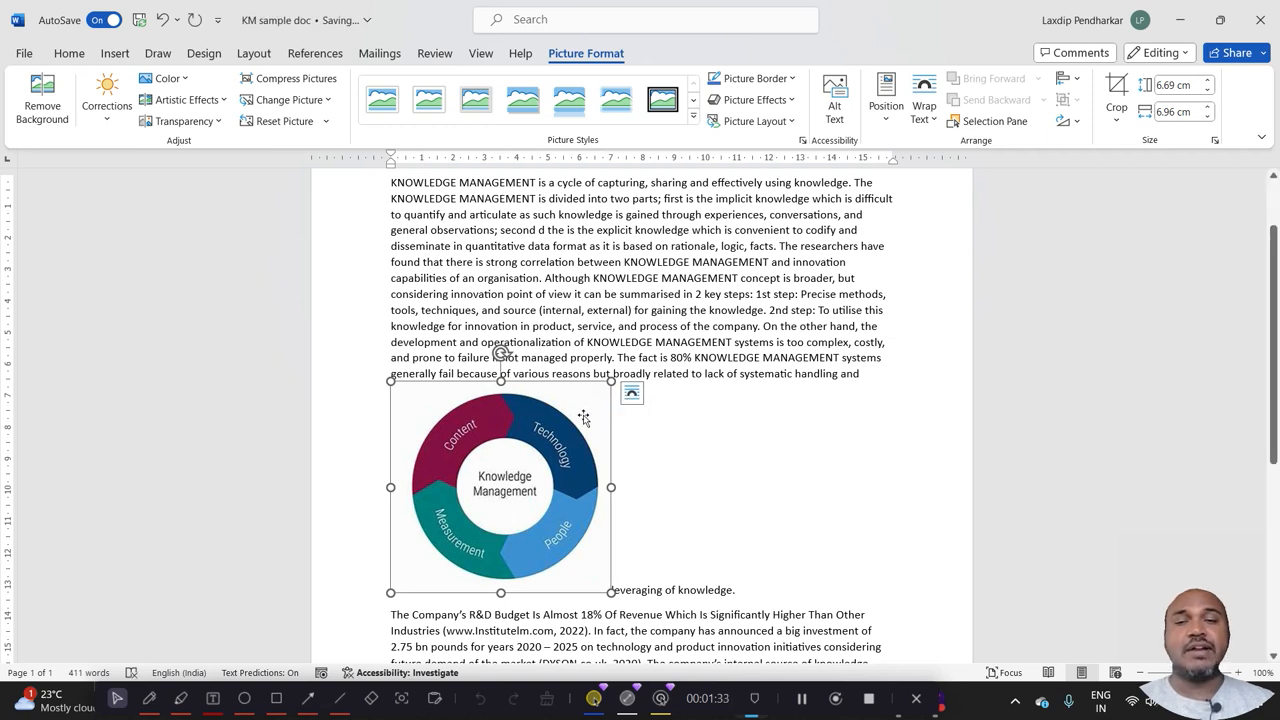
Apply Square text wrapping to the picture, check the text flow with it deselected, and select it again.
{"action": "left_click", "coordinate": [633, 394]}
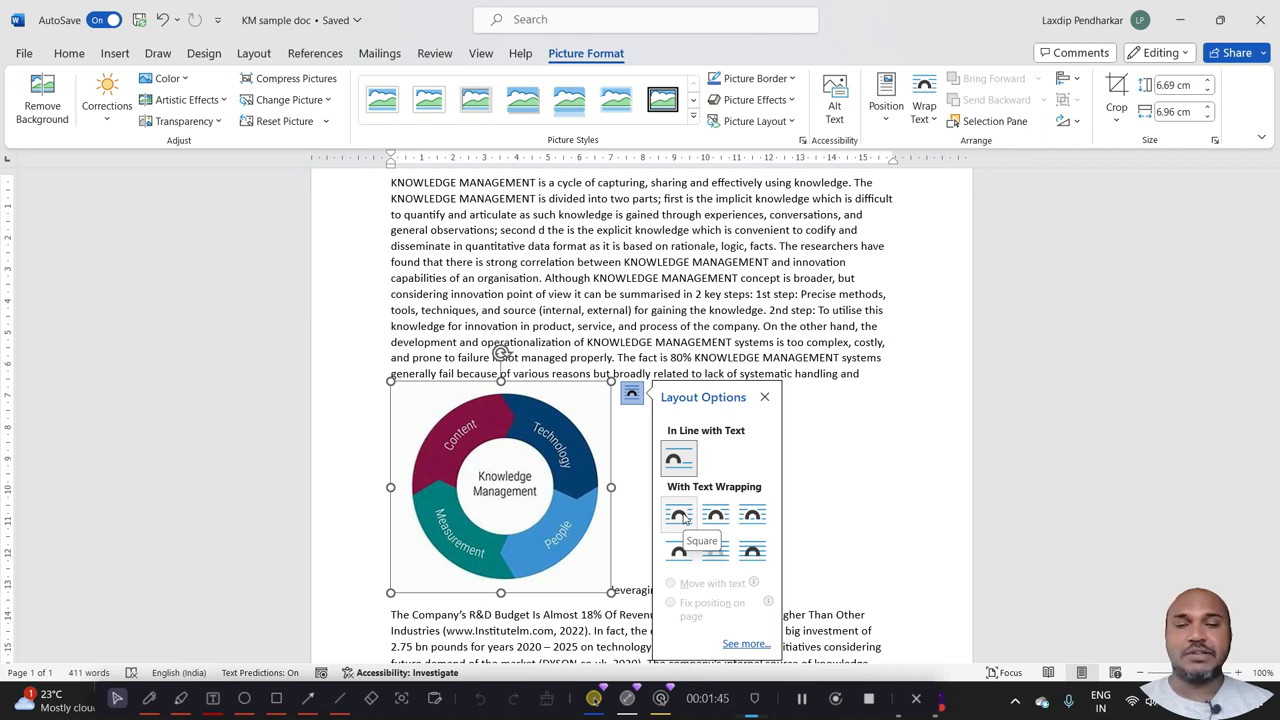
{"action": "left_click", "coordinate": [680, 515]}
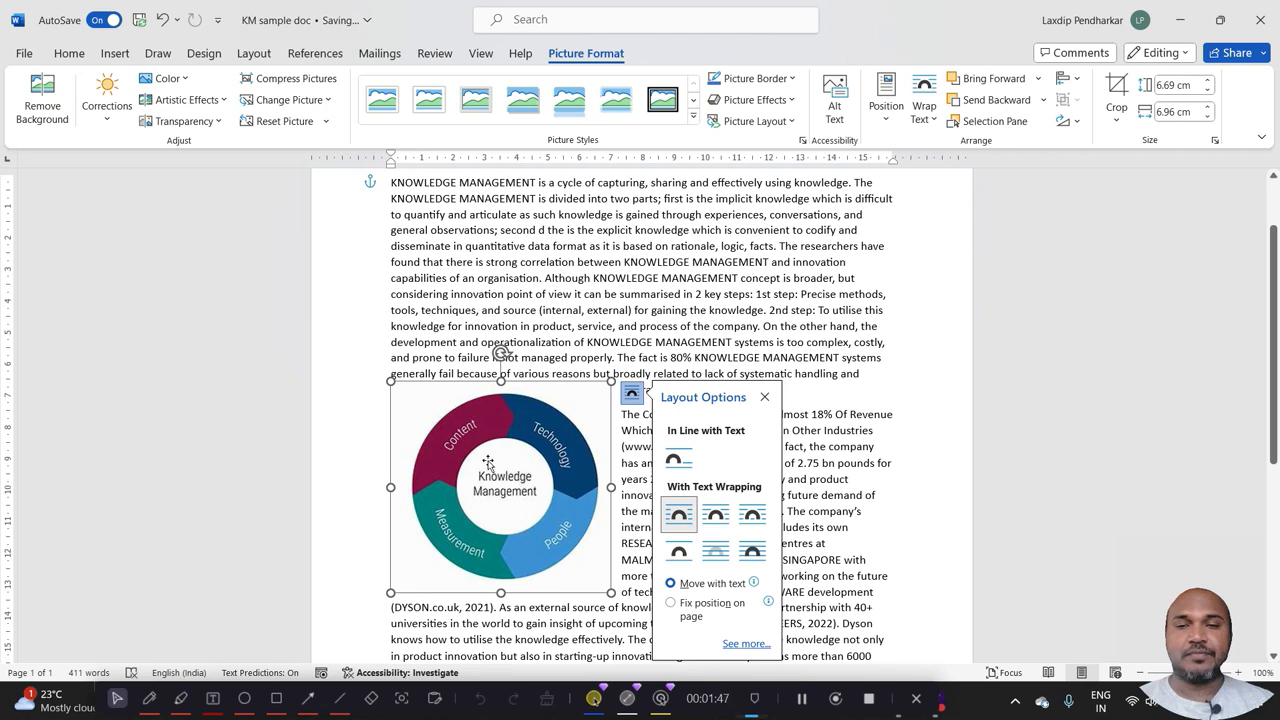
{"action": "left_click", "coordinate": [366, 449]}
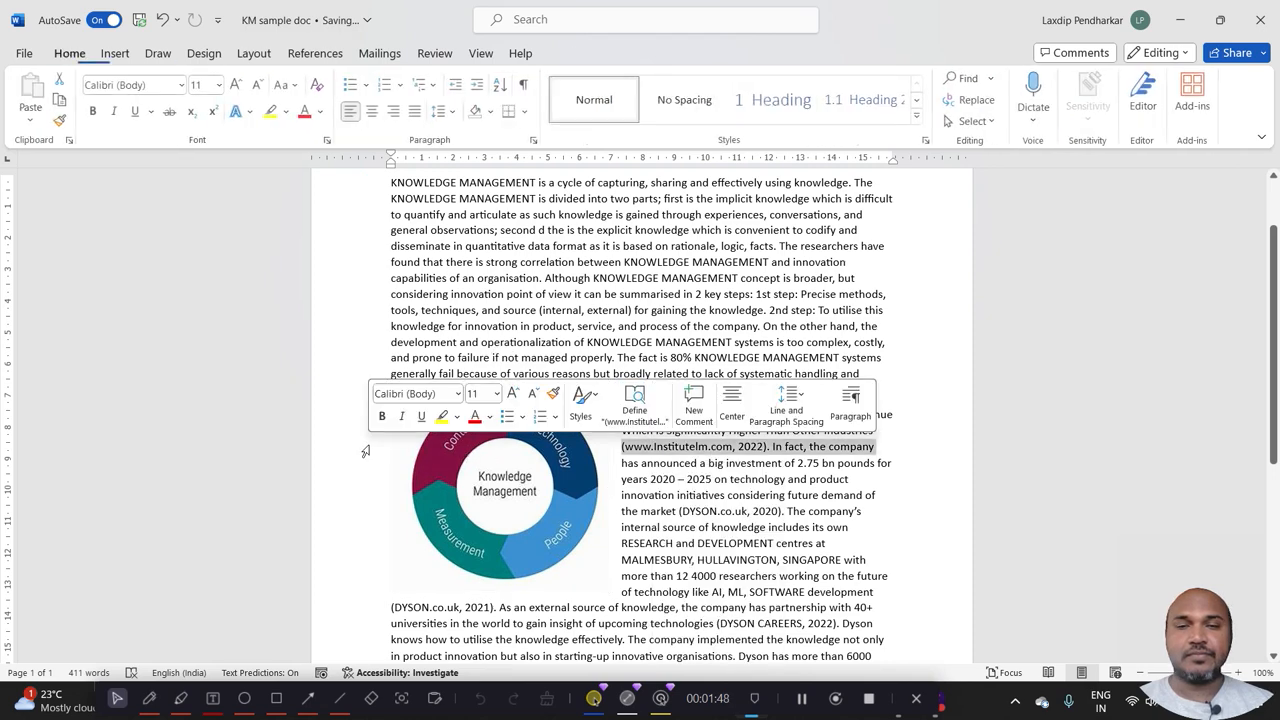
{"action": "left_click", "coordinate": [530, 467]}
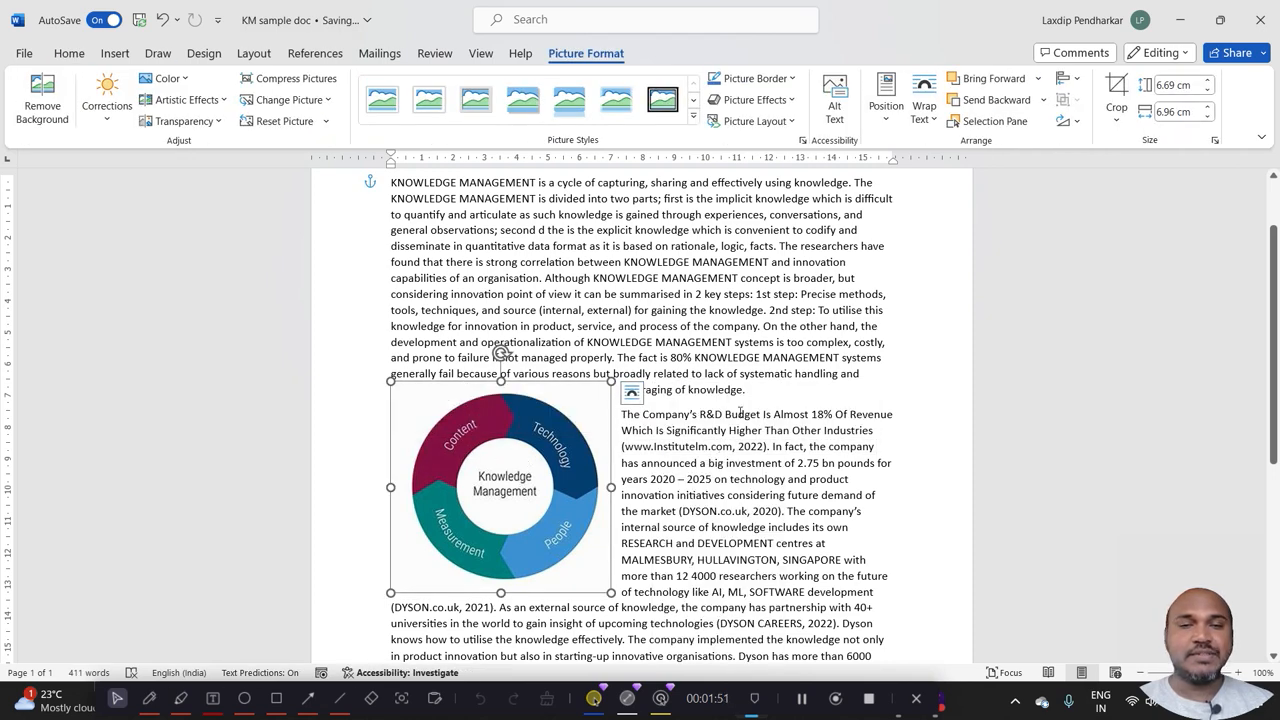
Alternate the picture's text wrapping between Tight and Square for comparison, ending on Tight.
{"action": "left_click", "coordinate": [632, 395]}
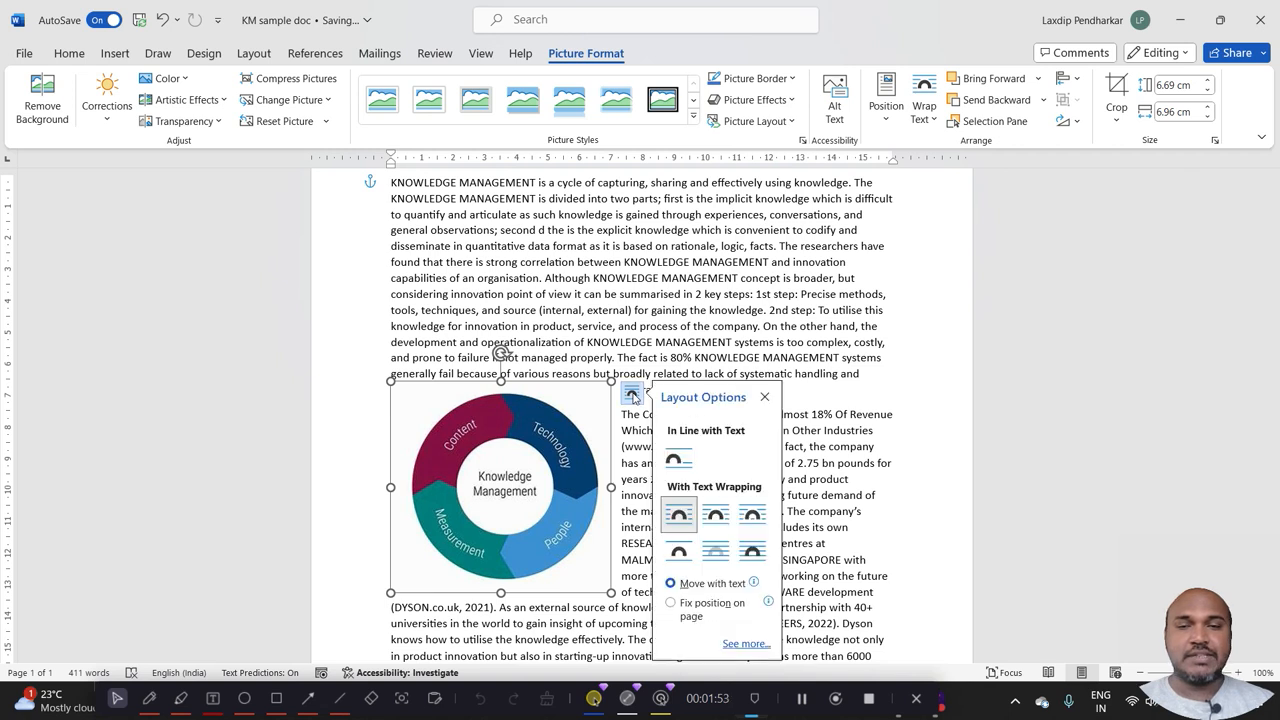
{"action": "left_click", "coordinate": [715, 514]}
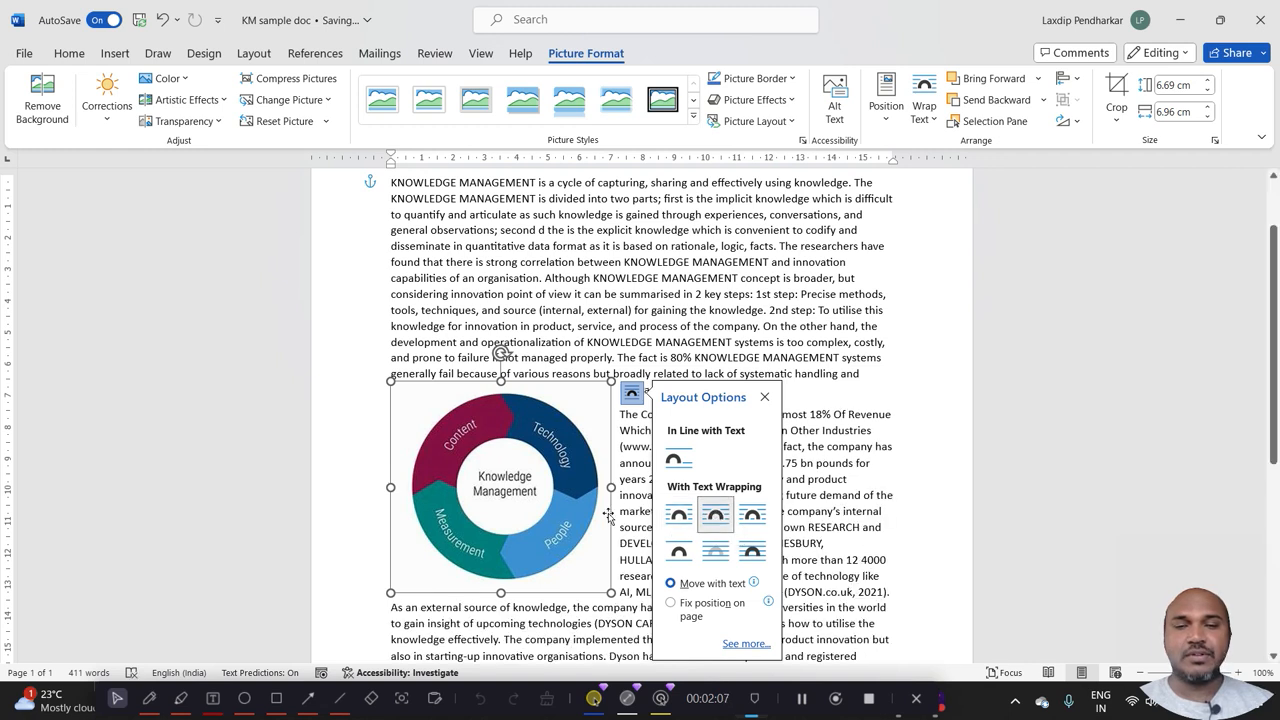
{"action": "left_click", "coordinate": [679, 516]}
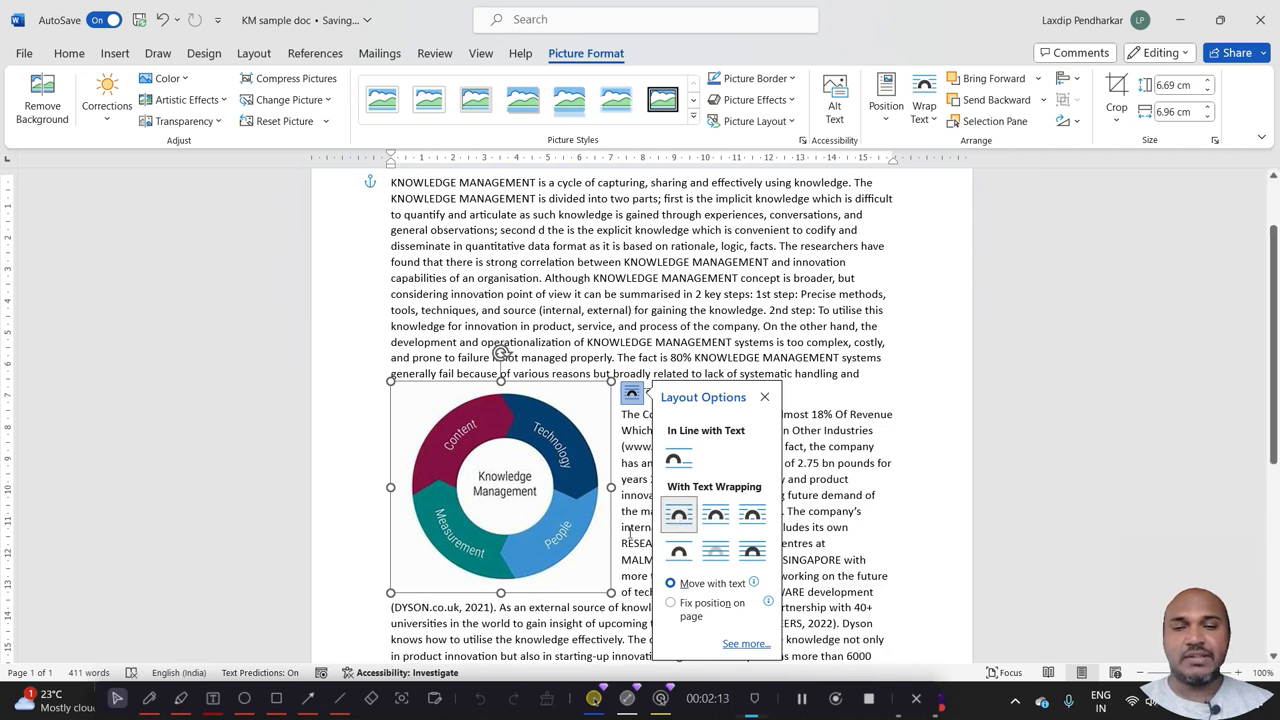
{"action": "left_click", "coordinate": [716, 518]}
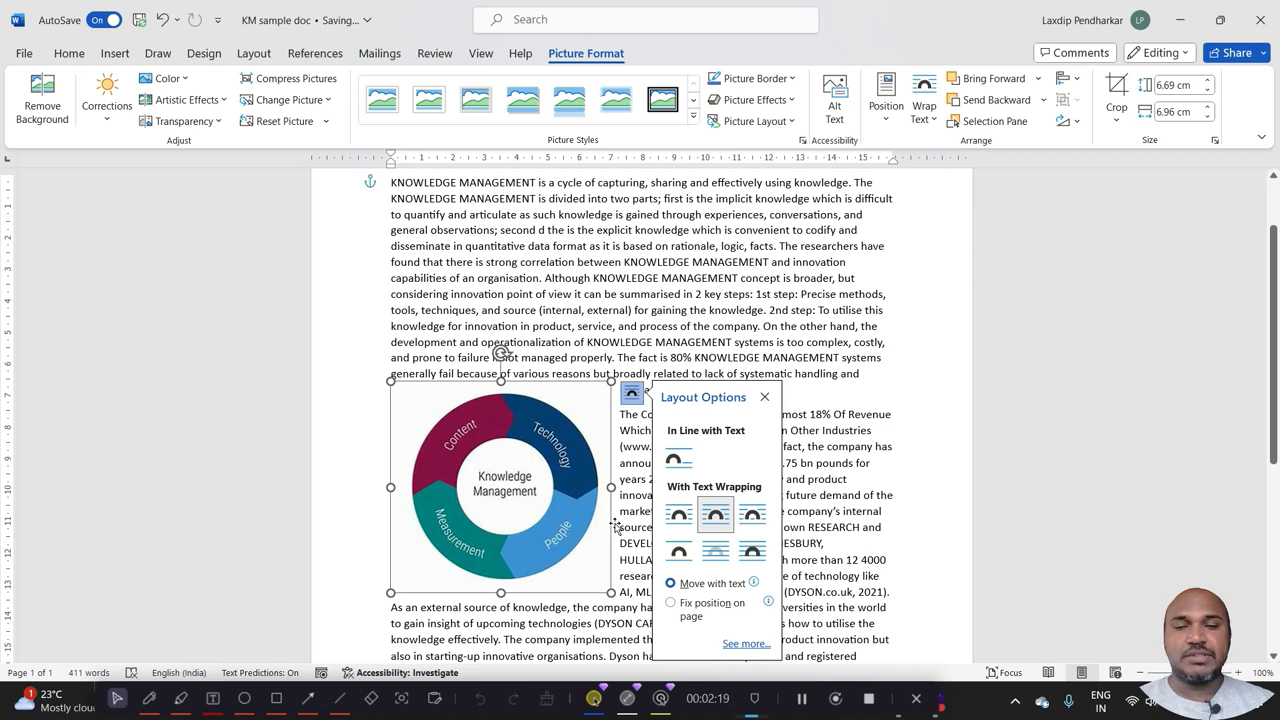
Apply Through text wrapping to the picture and move it to the beginning of the first paragraph.
{"action": "left_click", "coordinate": [757, 522]}
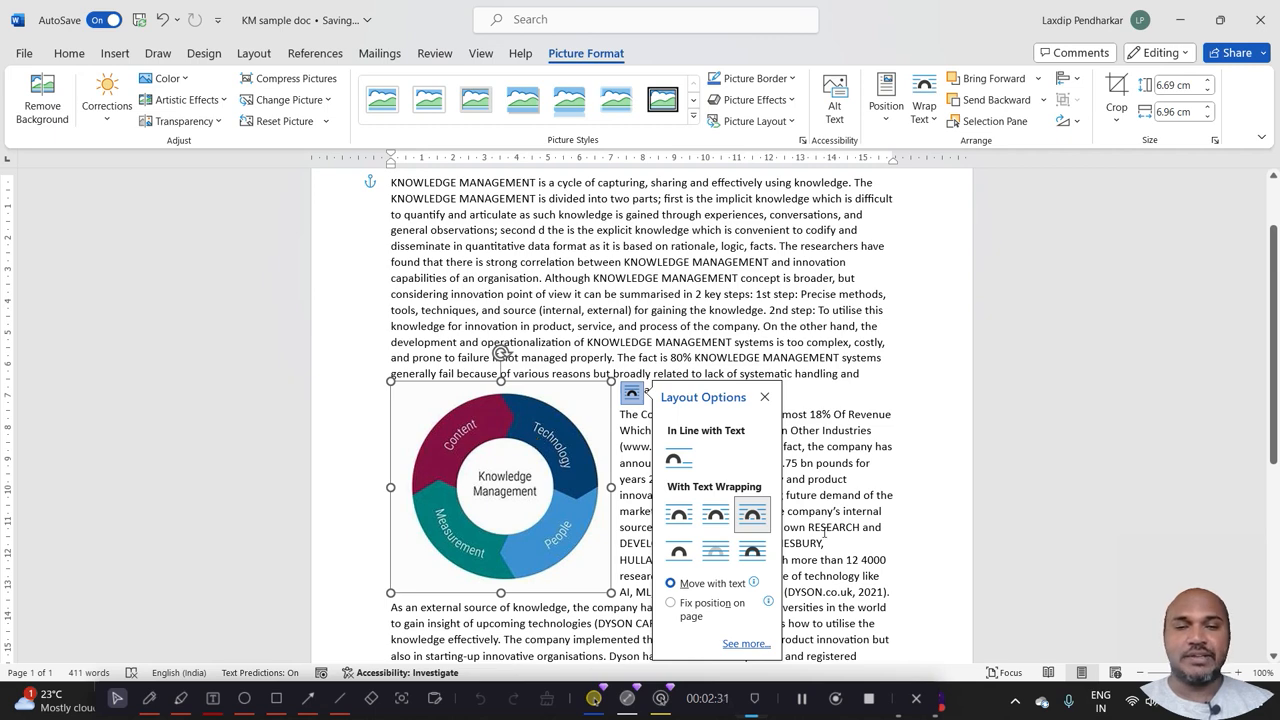
{"action": "left_click_drag", "start_coordinate": [500, 490], "coordinate": [491, 292]}
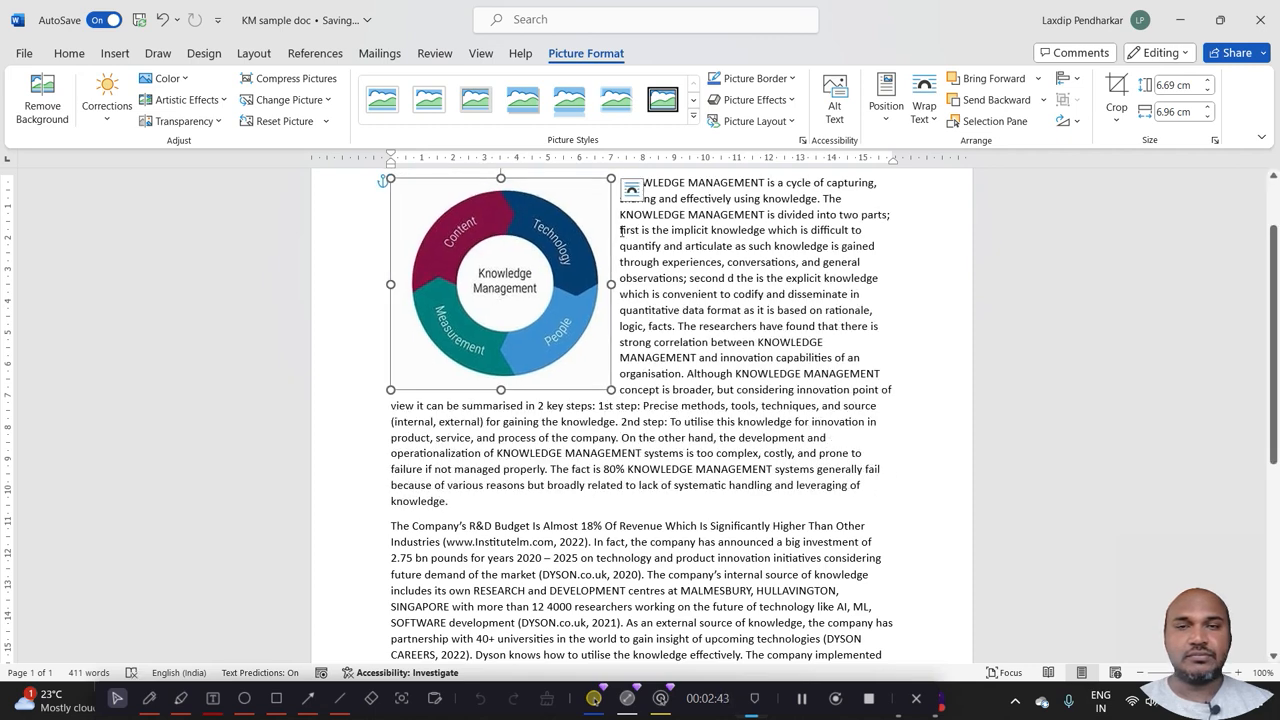
Apply Top and Bottom text wrapping to the picture and move it down near the first paragraph's end.
{"action": "left_click", "coordinate": [630, 190]}
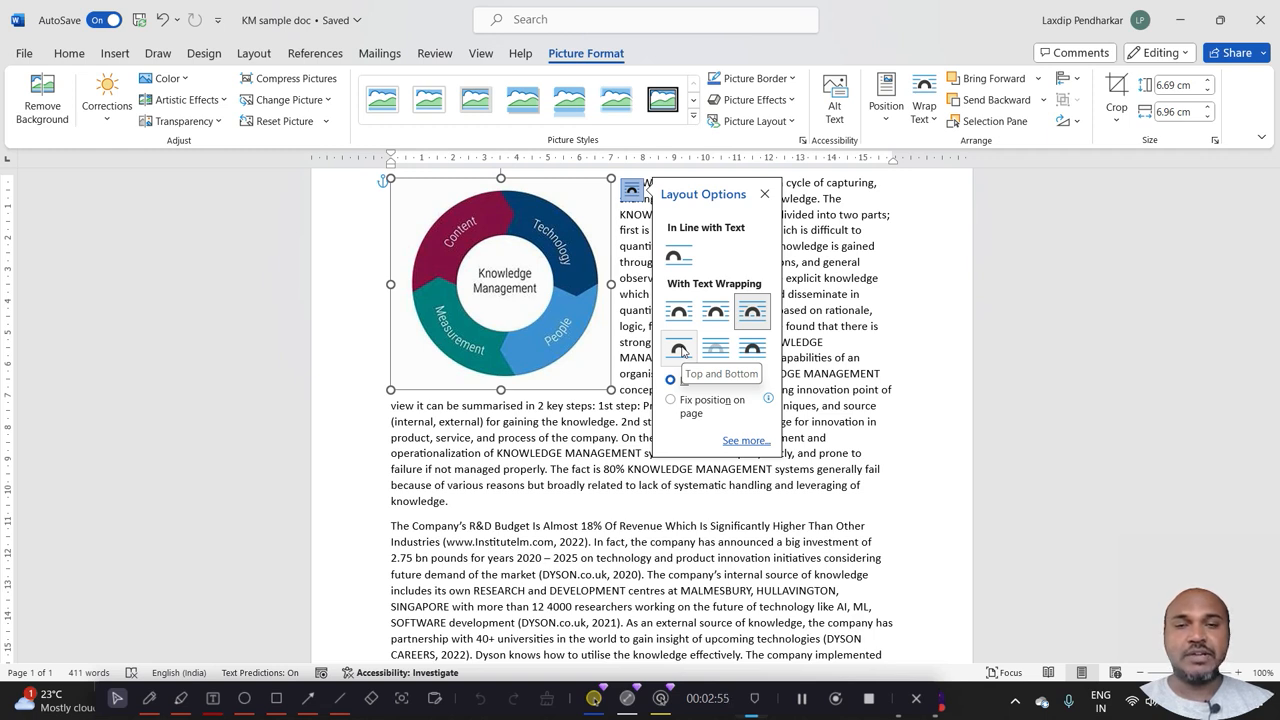
{"action": "left_click", "coordinate": [680, 349]}
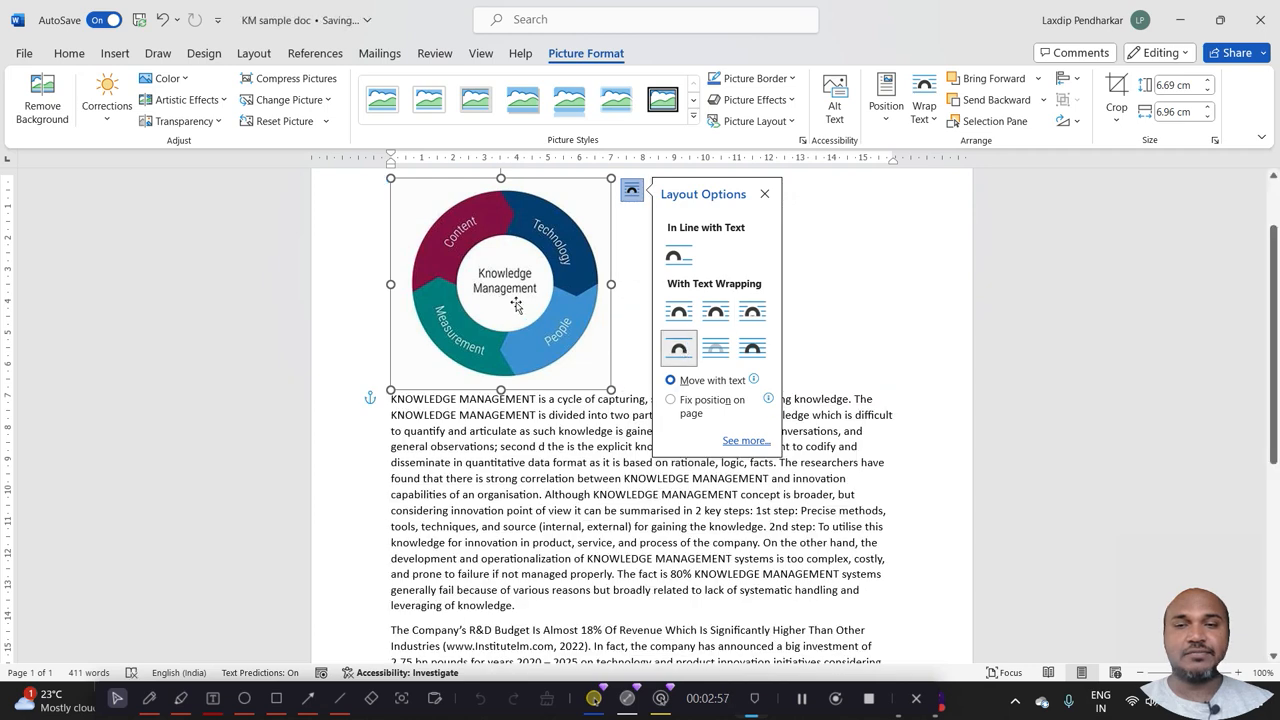
{"action": "left_click_drag", "start_coordinate": [516, 305], "coordinate": [512, 492]}
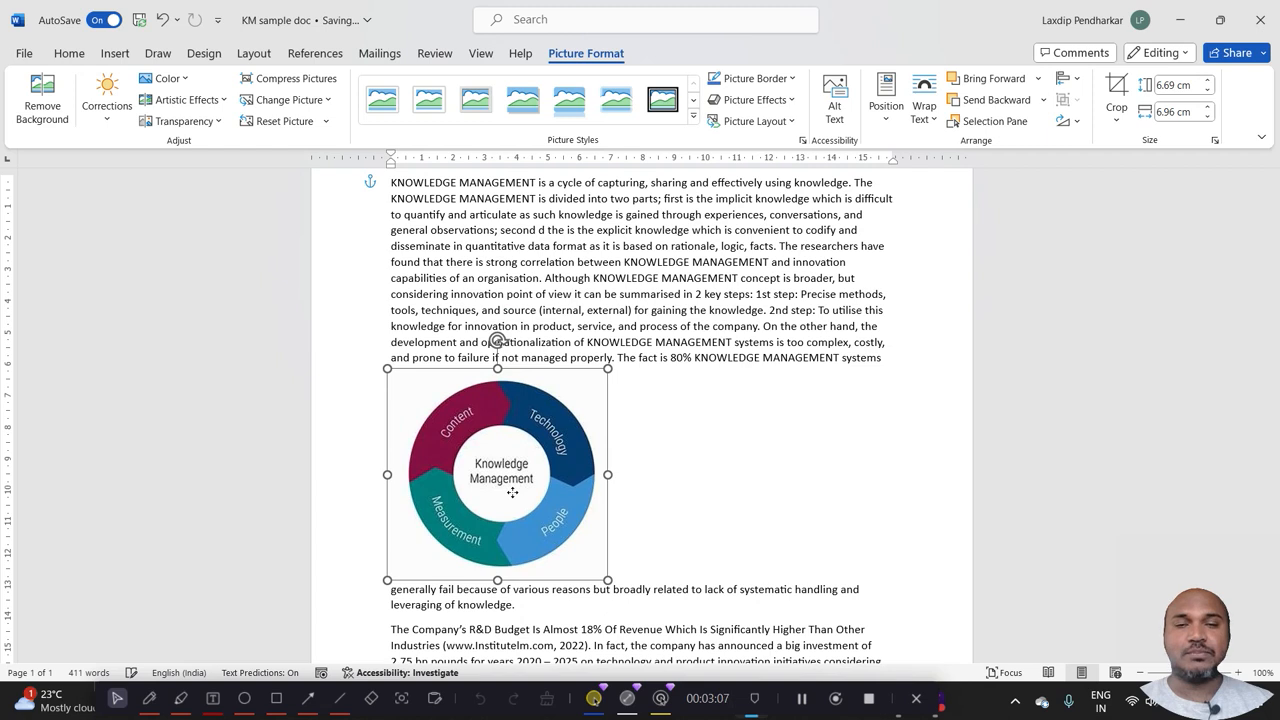
Place the picture Behind Text and move it up over the left part of the first paragraph.
{"action": "left_click", "coordinate": [628, 382]}
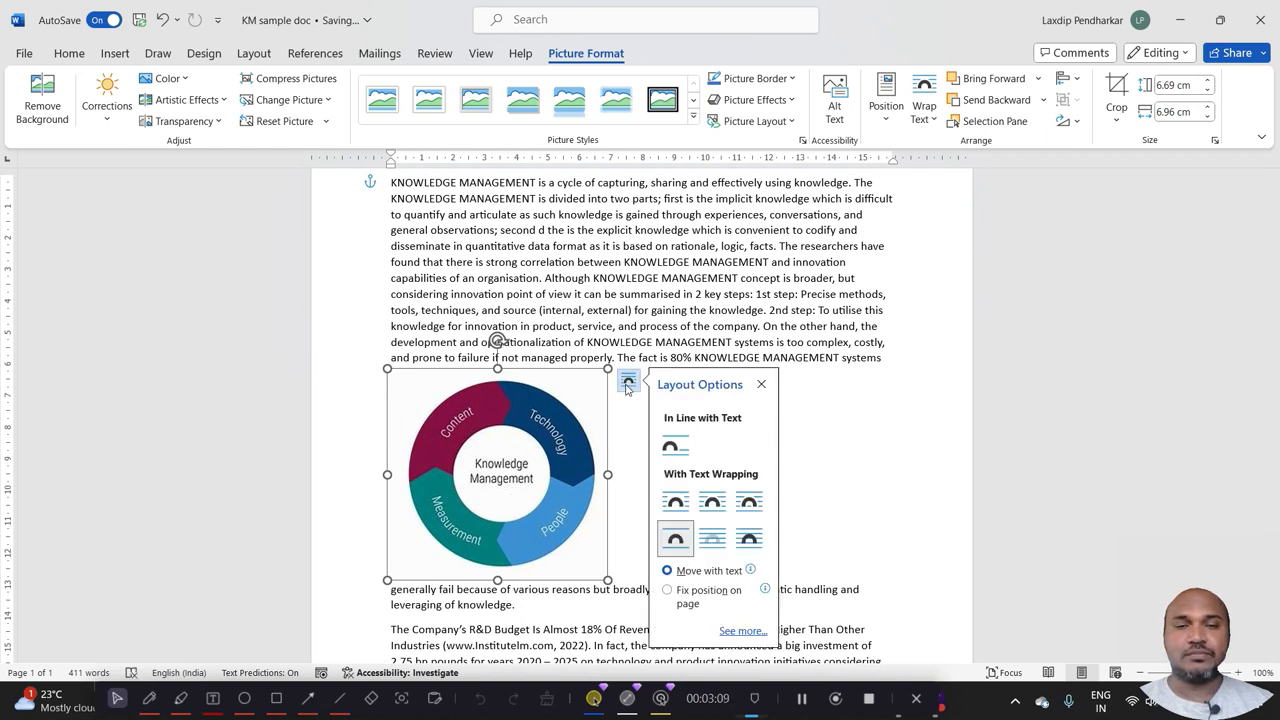
{"action": "left_click", "coordinate": [714, 541]}
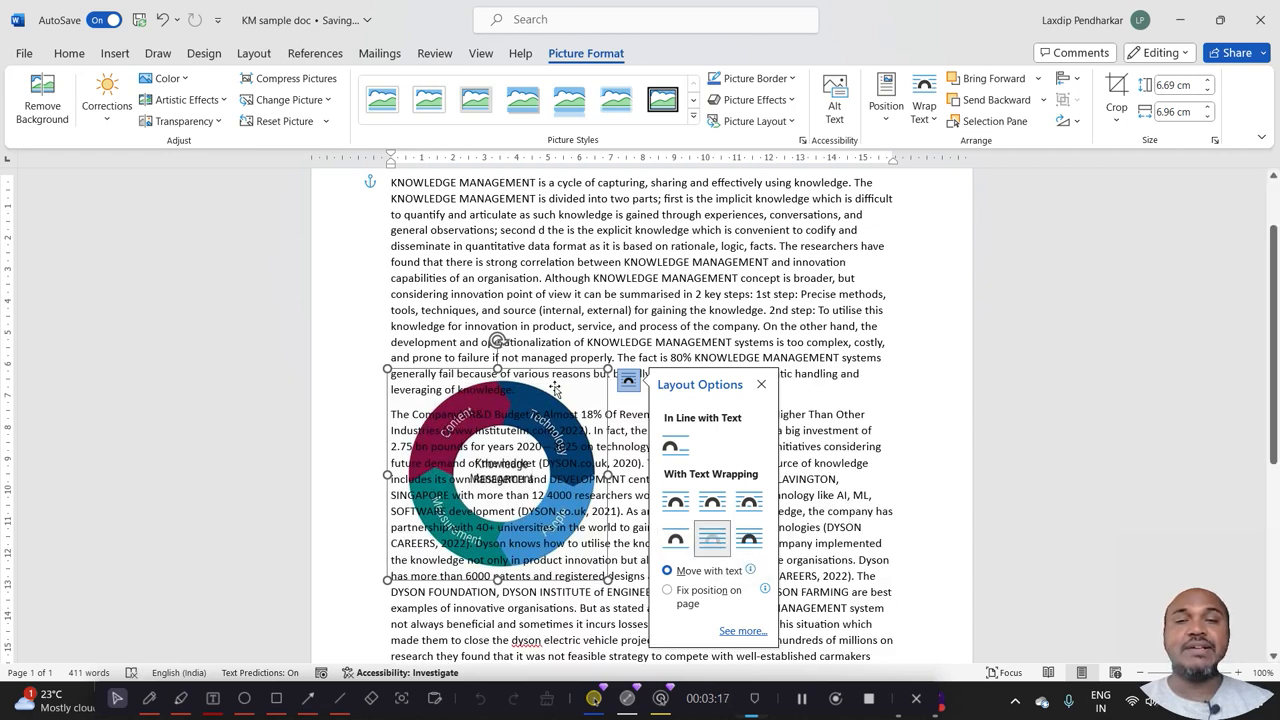
{"action": "left_click_drag", "start_coordinate": [555, 388], "coordinate": [560, 228]}
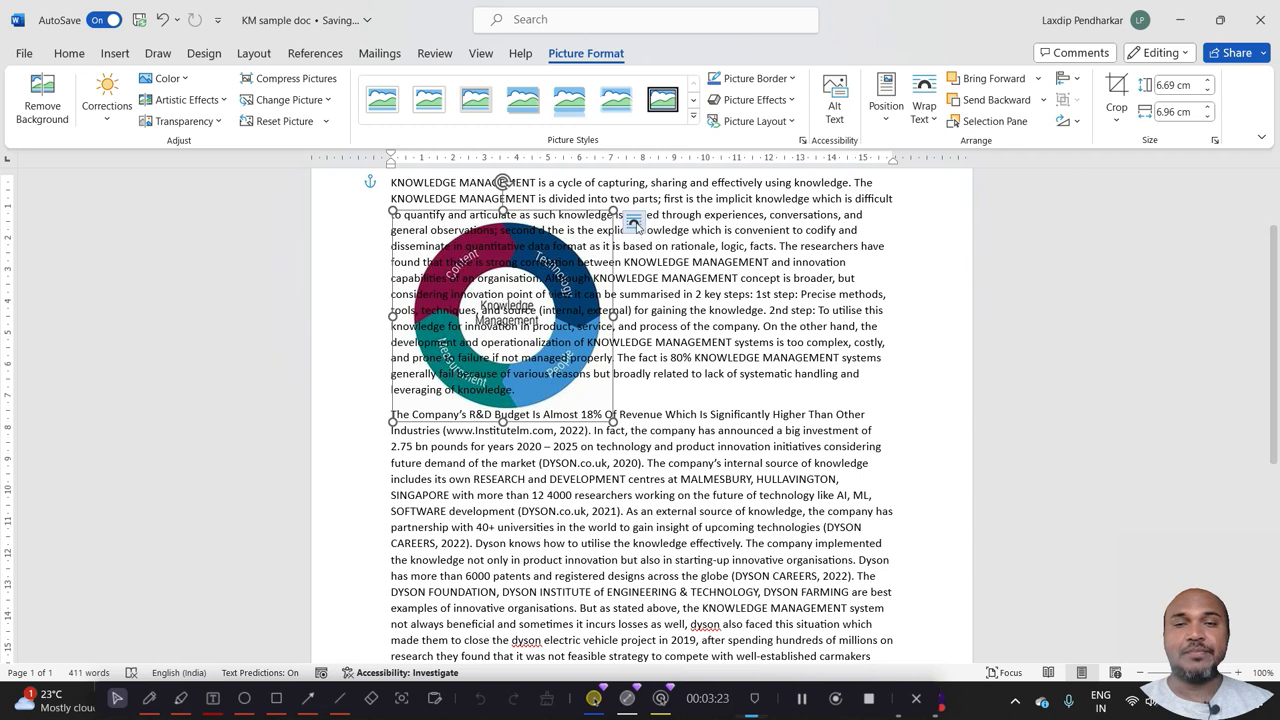
Place the picture In Front of Text and move it to the middle, overlapping both paragraphs.
{"action": "left_click", "coordinate": [634, 222]}
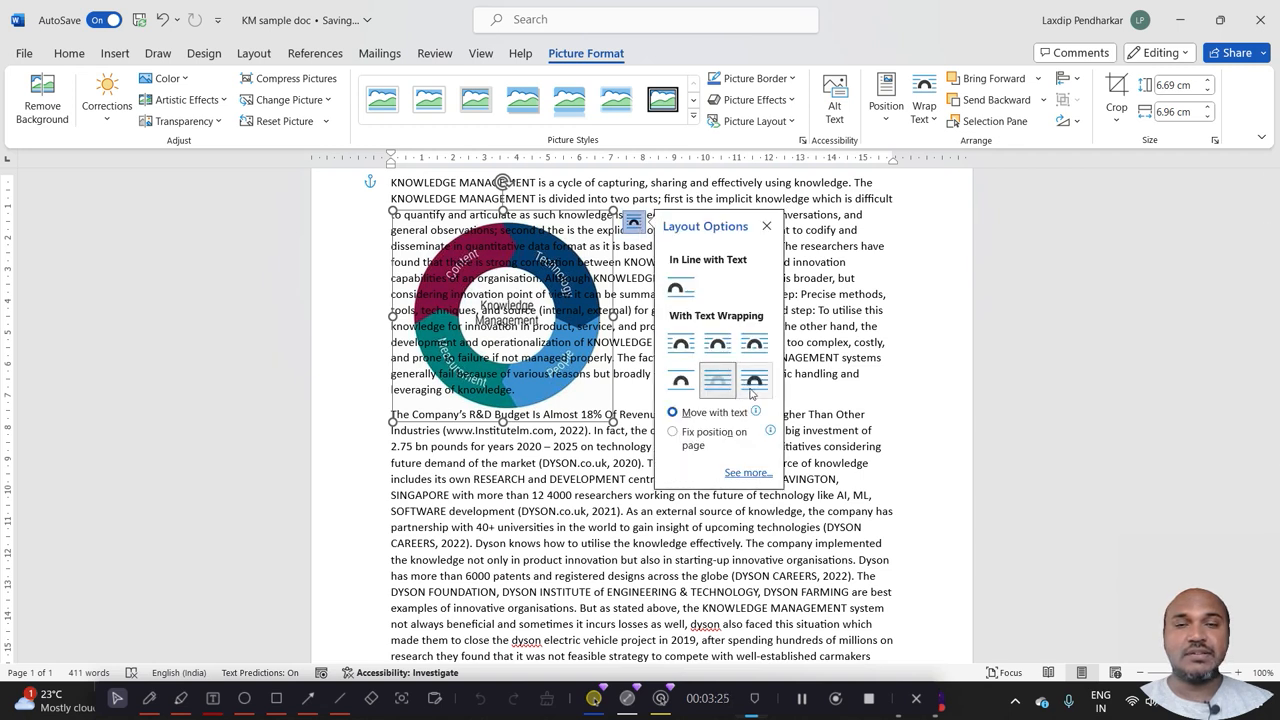
{"action": "left_click", "coordinate": [752, 388]}
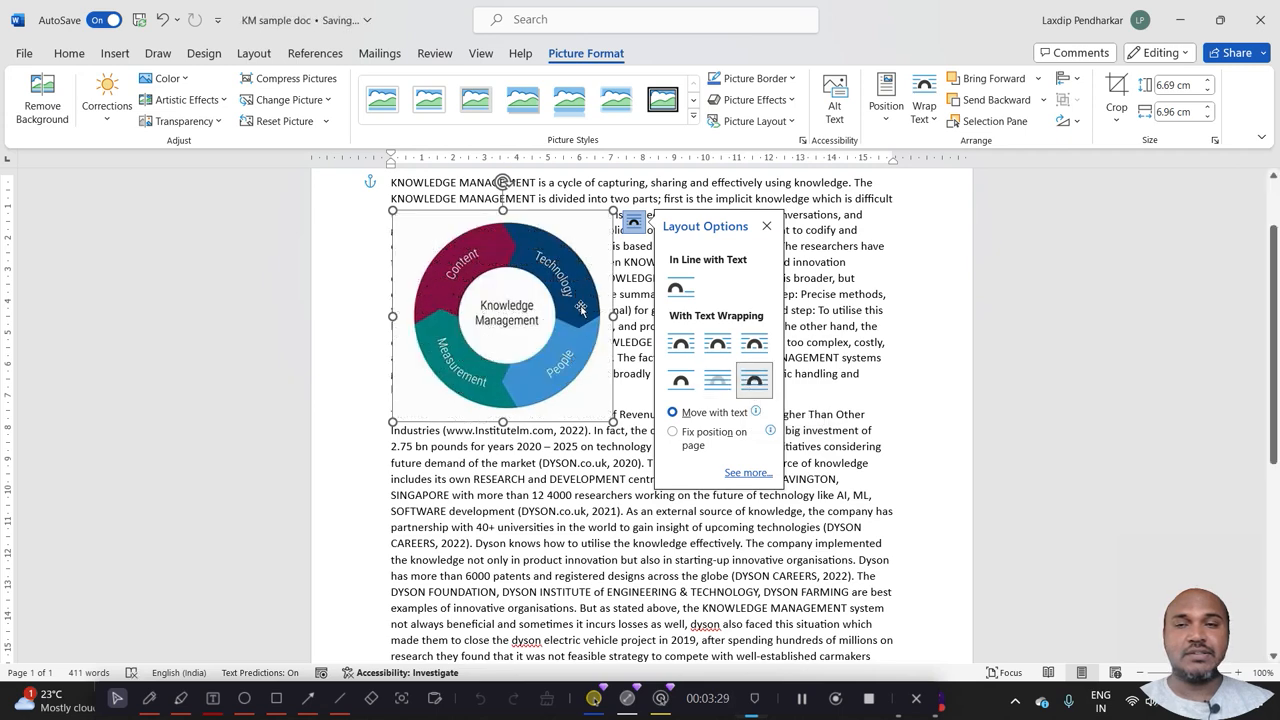
{"action": "left_click_drag", "start_coordinate": [581, 311], "coordinate": [572, 346]}
{"action": "left_click_drag", "start_coordinate": [574, 377], "coordinate": [713, 358]}
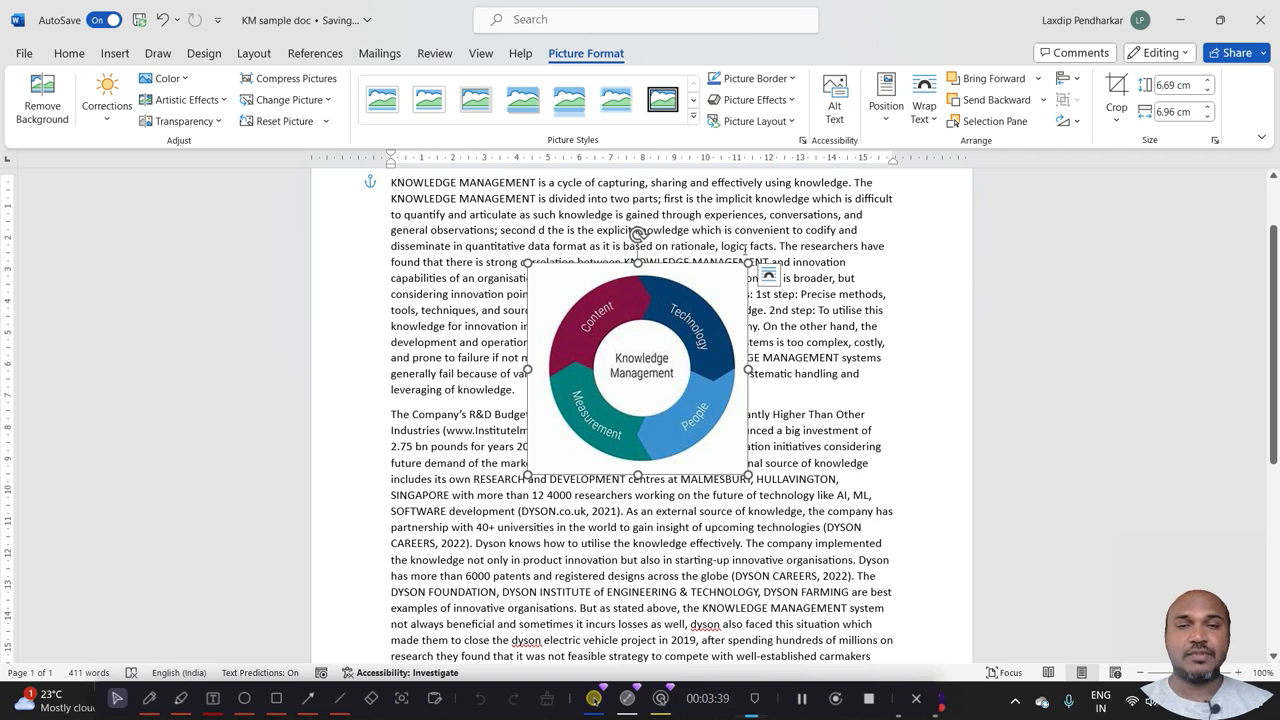
Apply Square text wrapping to the picture, move it to the first paragraph's upper-left corner, and deselect it.
{"action": "left_click", "coordinate": [768, 275]}
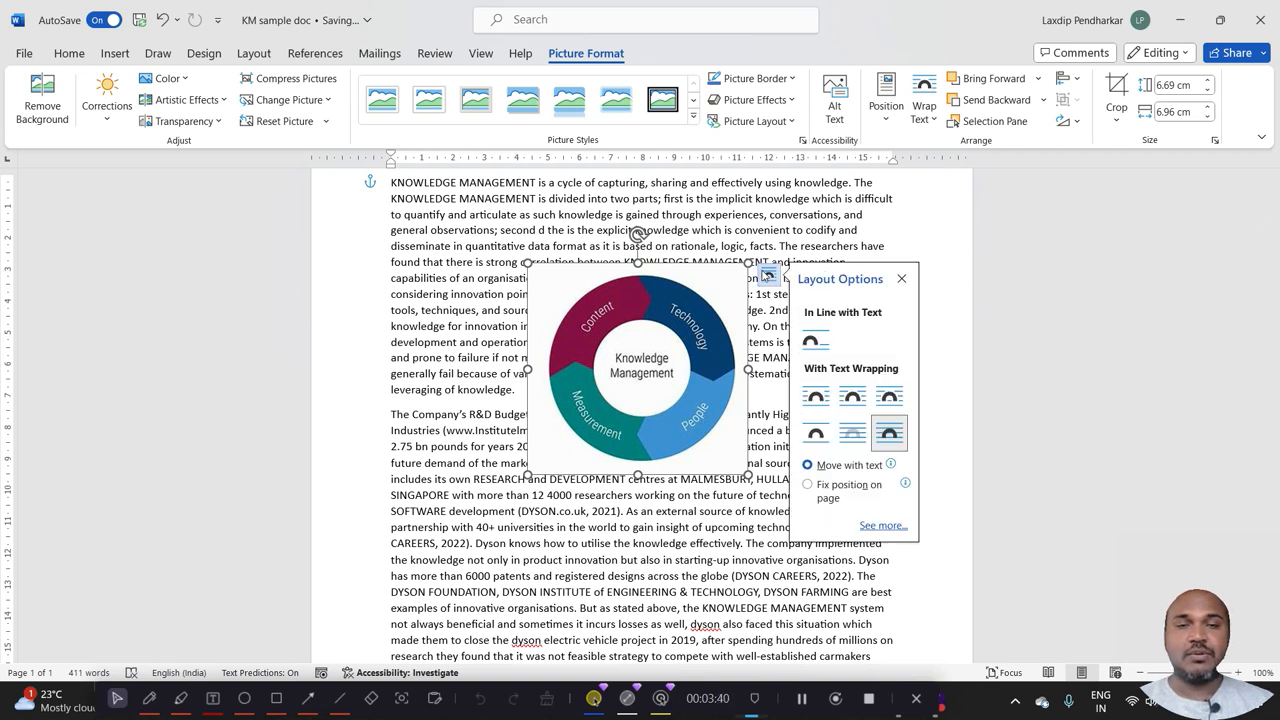
{"action": "left_click", "coordinate": [816, 398]}
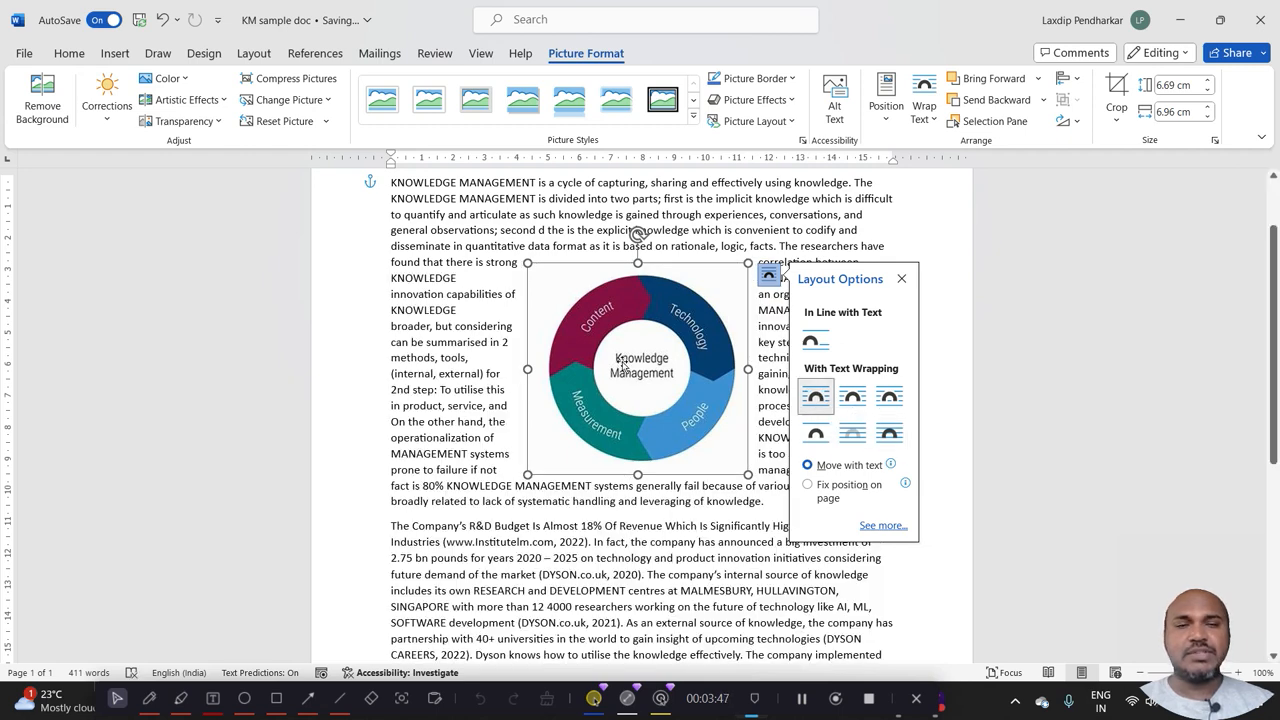
{"action": "left_click_drag", "start_coordinate": [622, 363], "coordinate": [486, 272]}
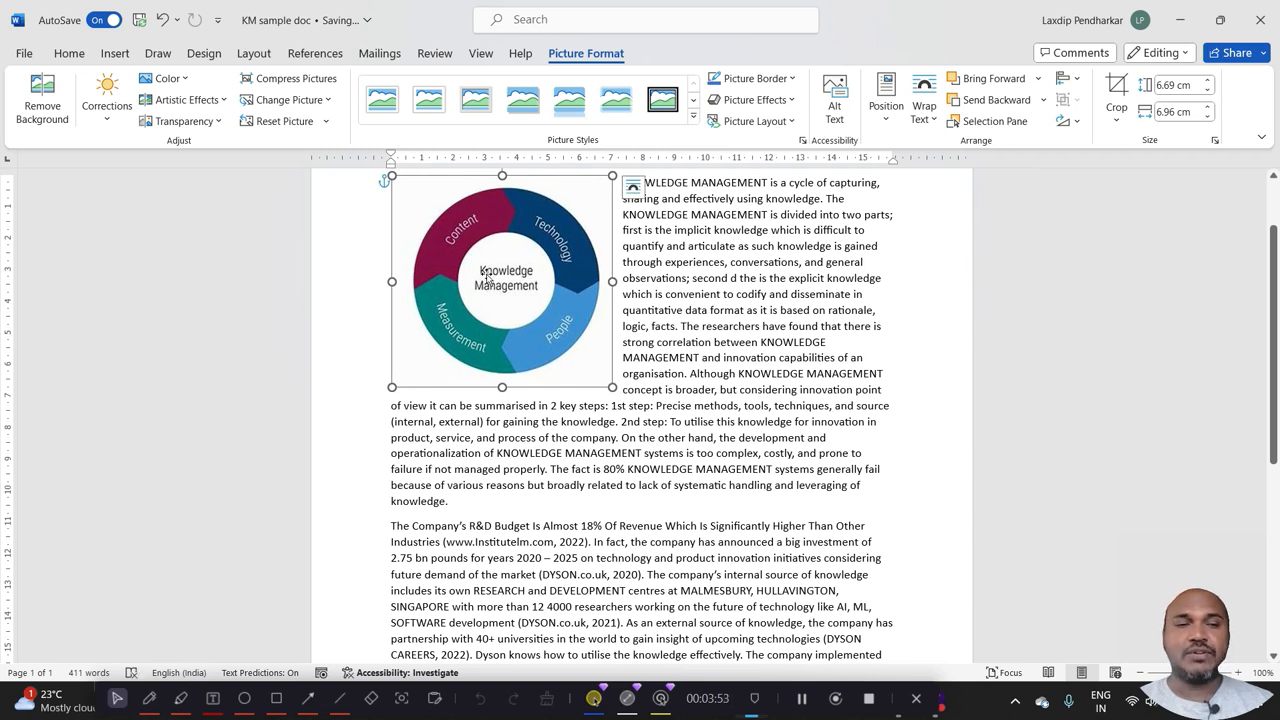
{"action": "scroll", "coordinate": [1274, 310], "scroll_direction": "up", "scroll_amount": 2}
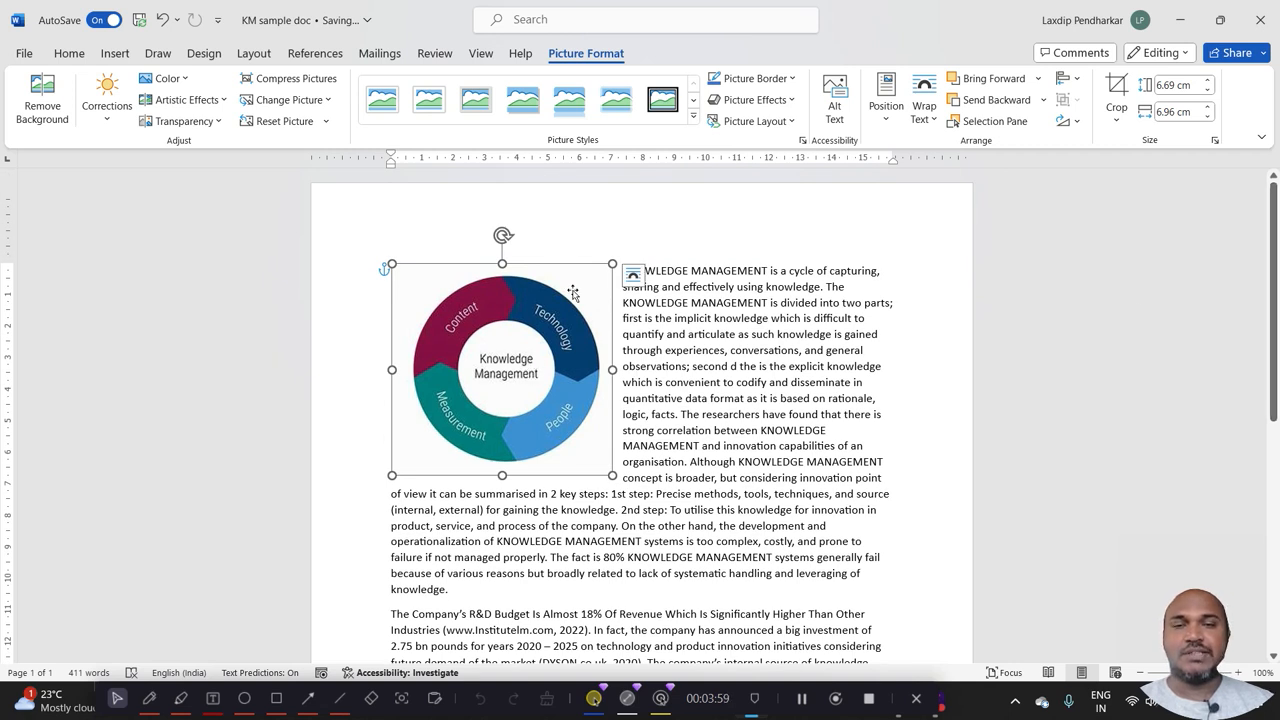
{"action": "left_click", "coordinate": [631, 332]}
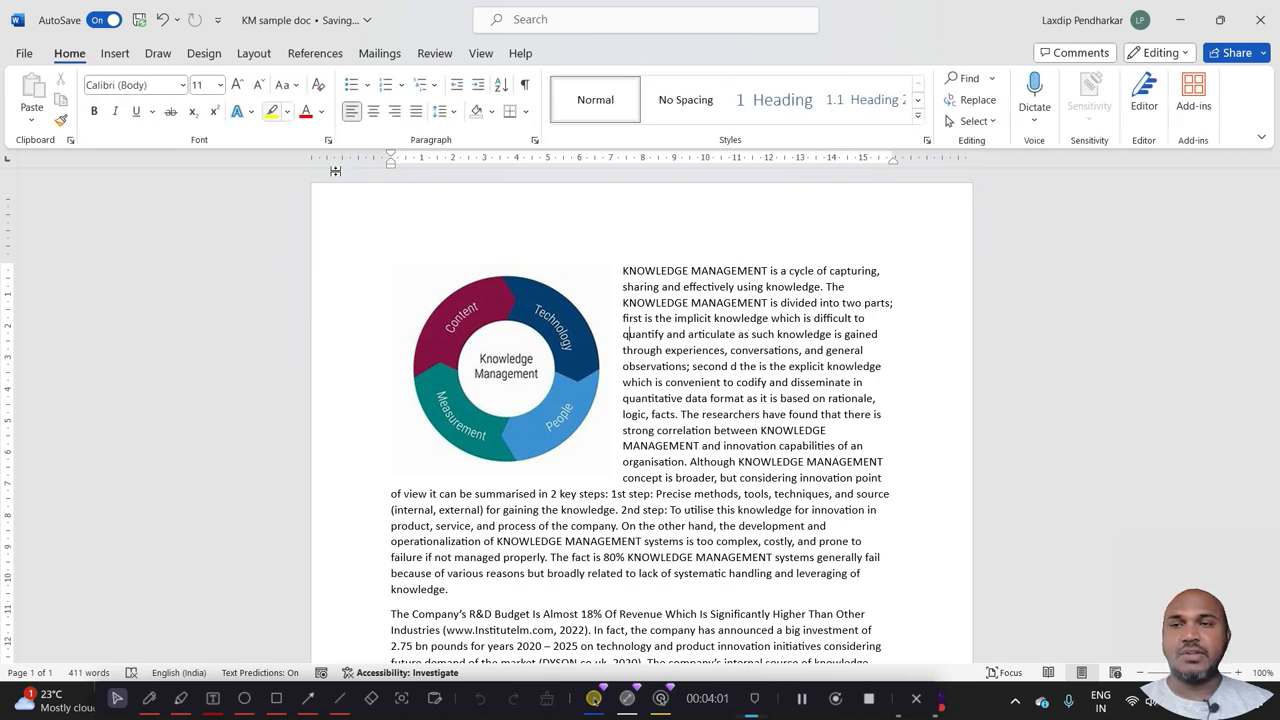
{"action": "left_click", "coordinate": [508, 344]}
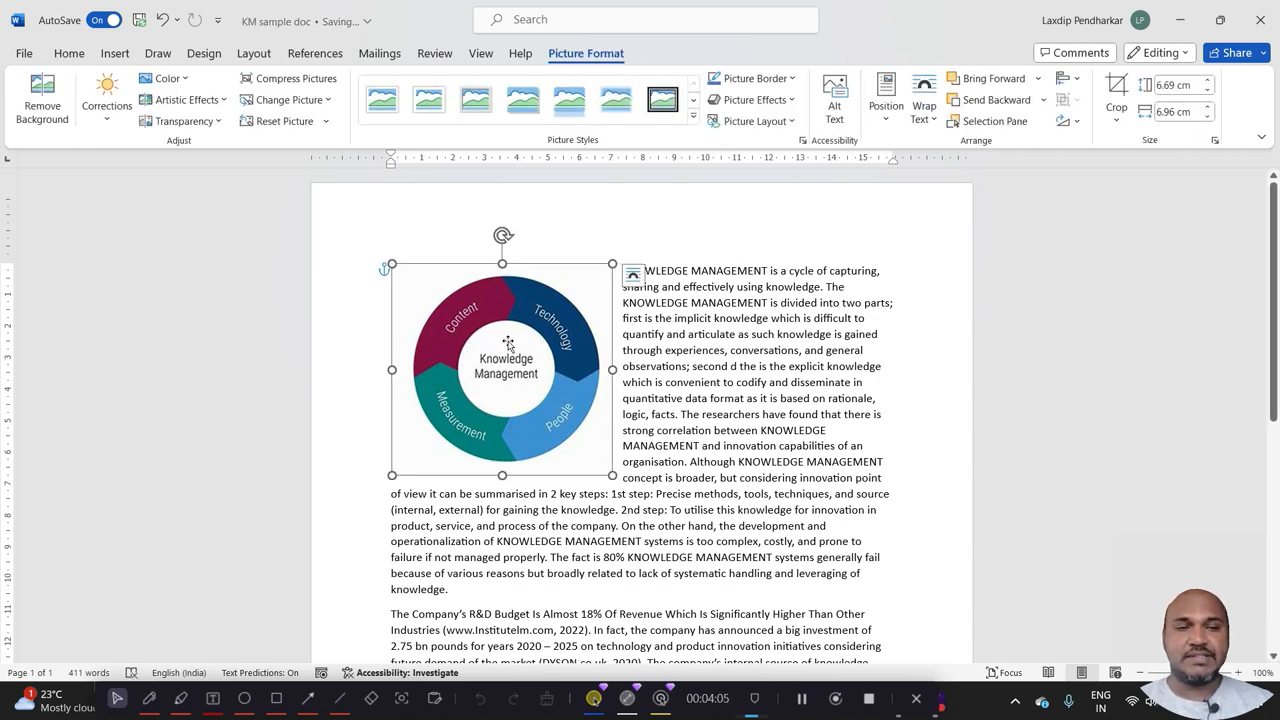
{"action": "scroll", "coordinate": [4, 360], "scroll_direction": "down", "scroll_amount": 1}
{"action": "scroll", "coordinate": [4, 360], "scroll_direction": "down", "scroll_amount": 9}
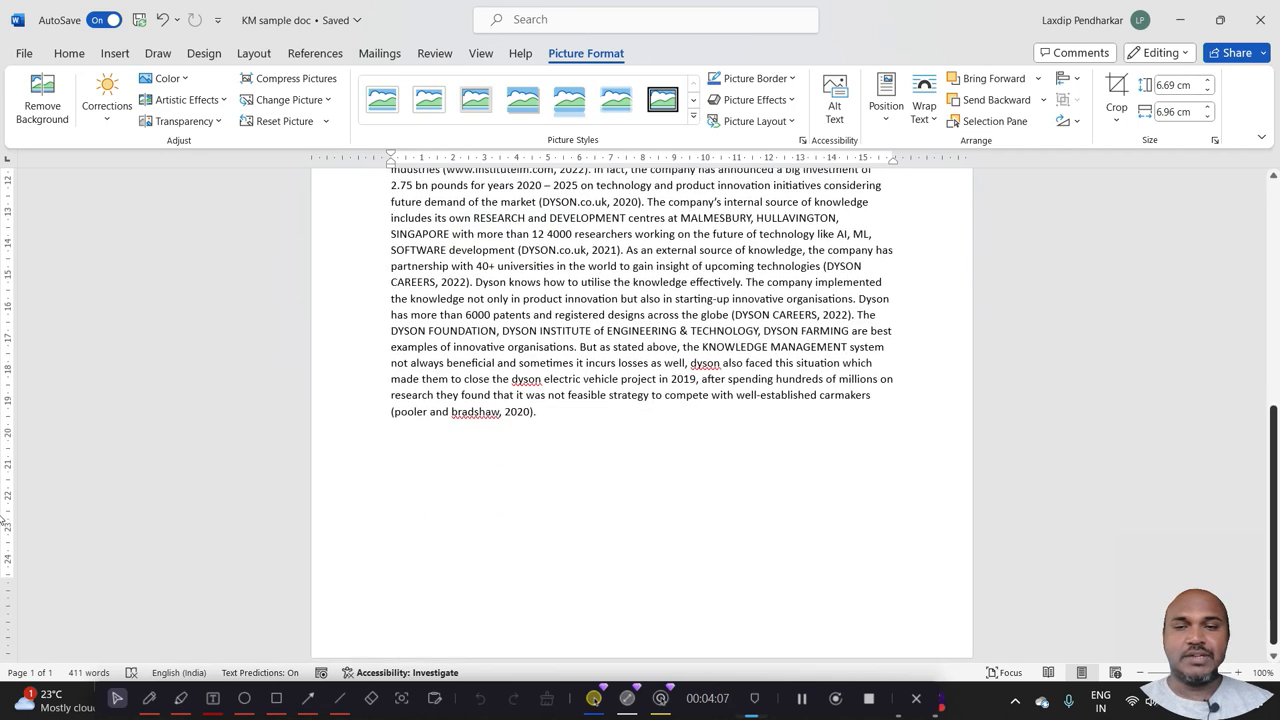
Add two new lines below the end of the document's last paragraph.
{"action": "left_click", "coordinate": [553, 409]}
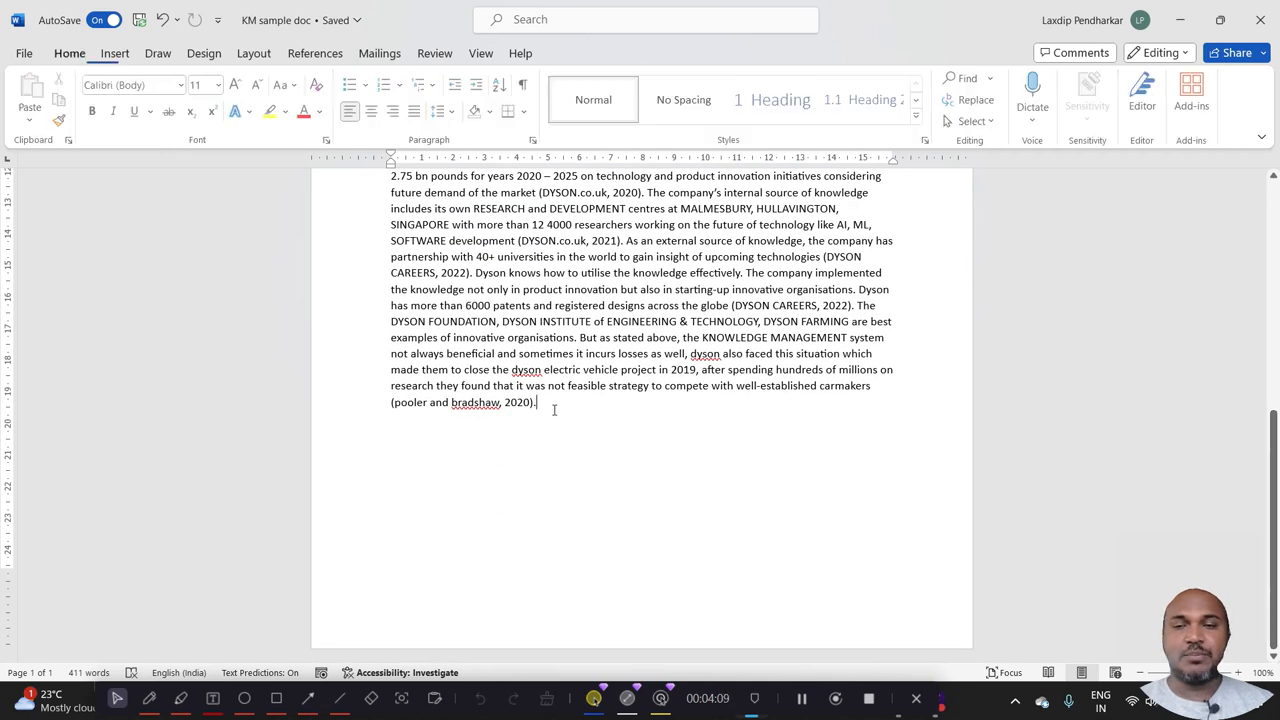
{"action": "key", "text": "Return"}
{"action": "key", "text": "Return"}
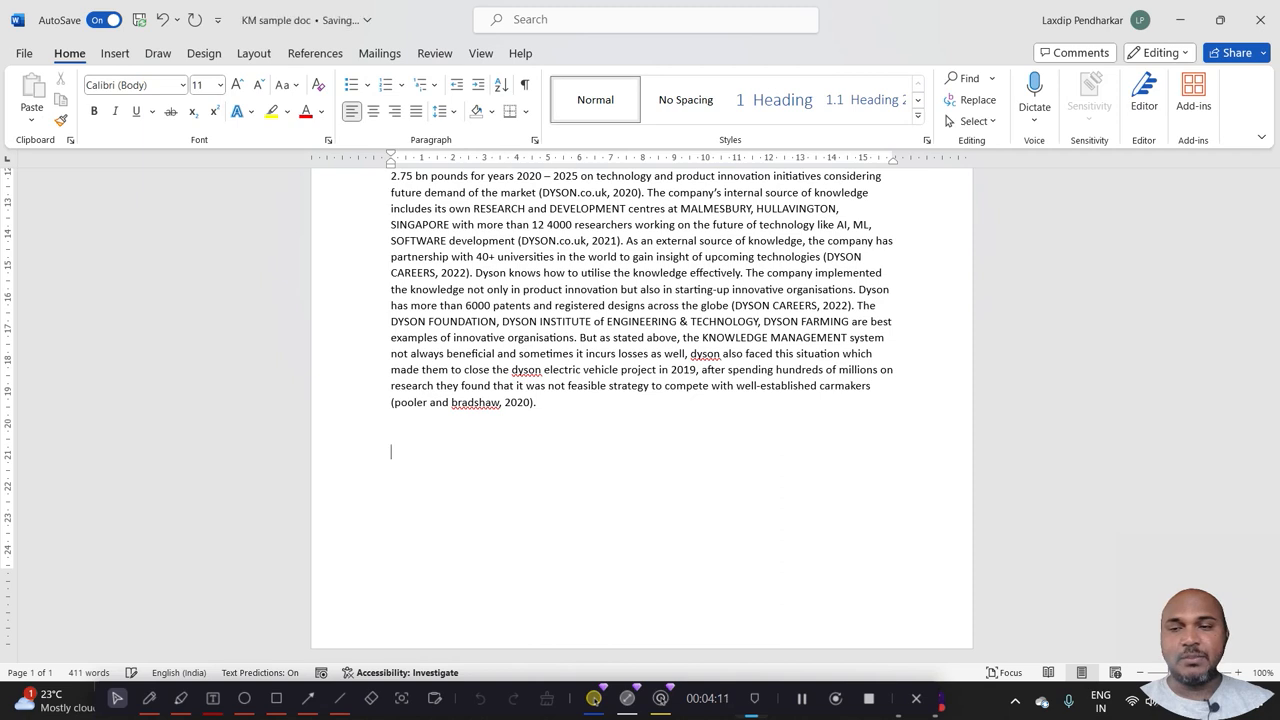
Browse the stock image library: the Standing and Ideas image categories, the icons for Ideas, and the unfiltered icon collection.
{"action": "left_click", "coordinate": [117, 53]}
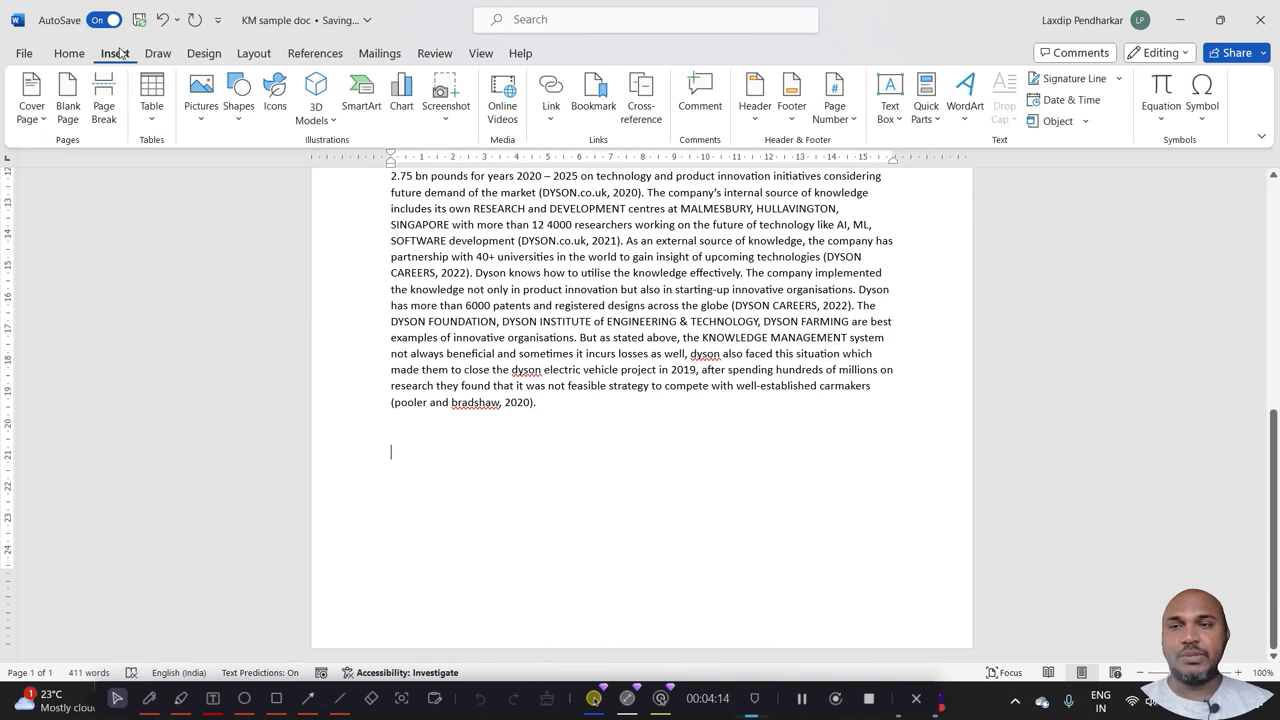
{"action": "left_click", "coordinate": [201, 106]}
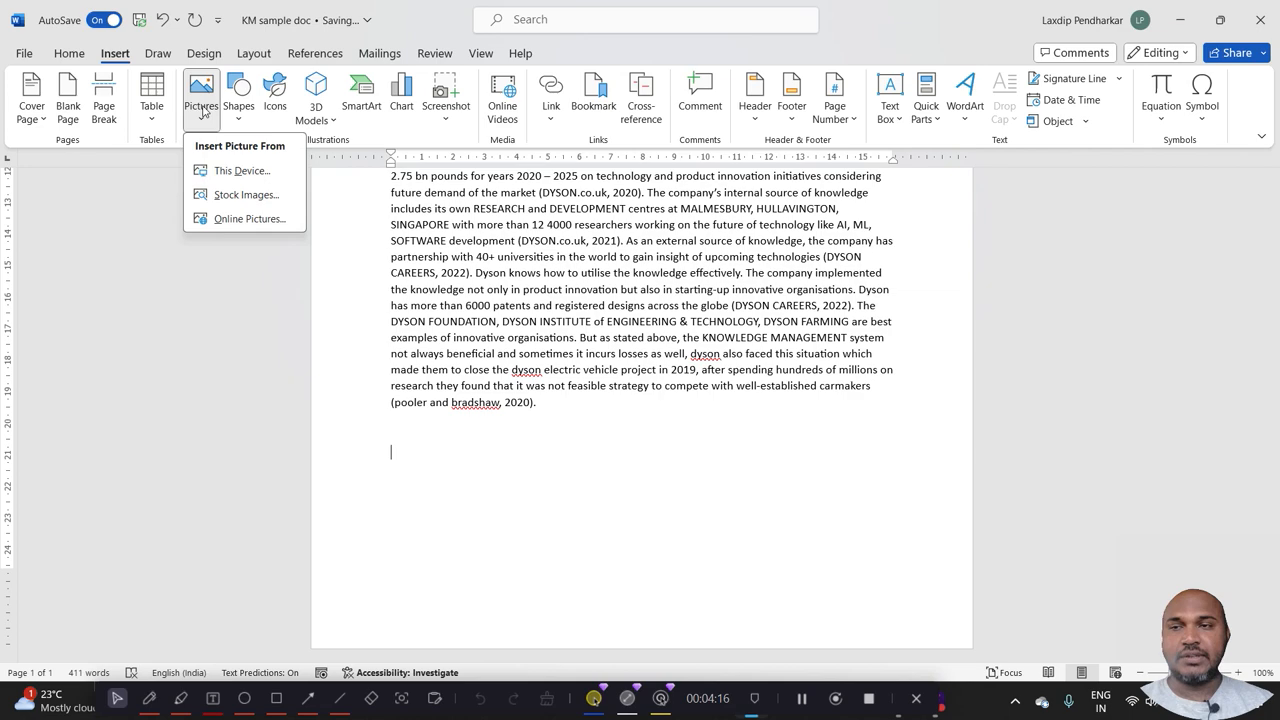
{"action": "left_click", "coordinate": [238, 196]}
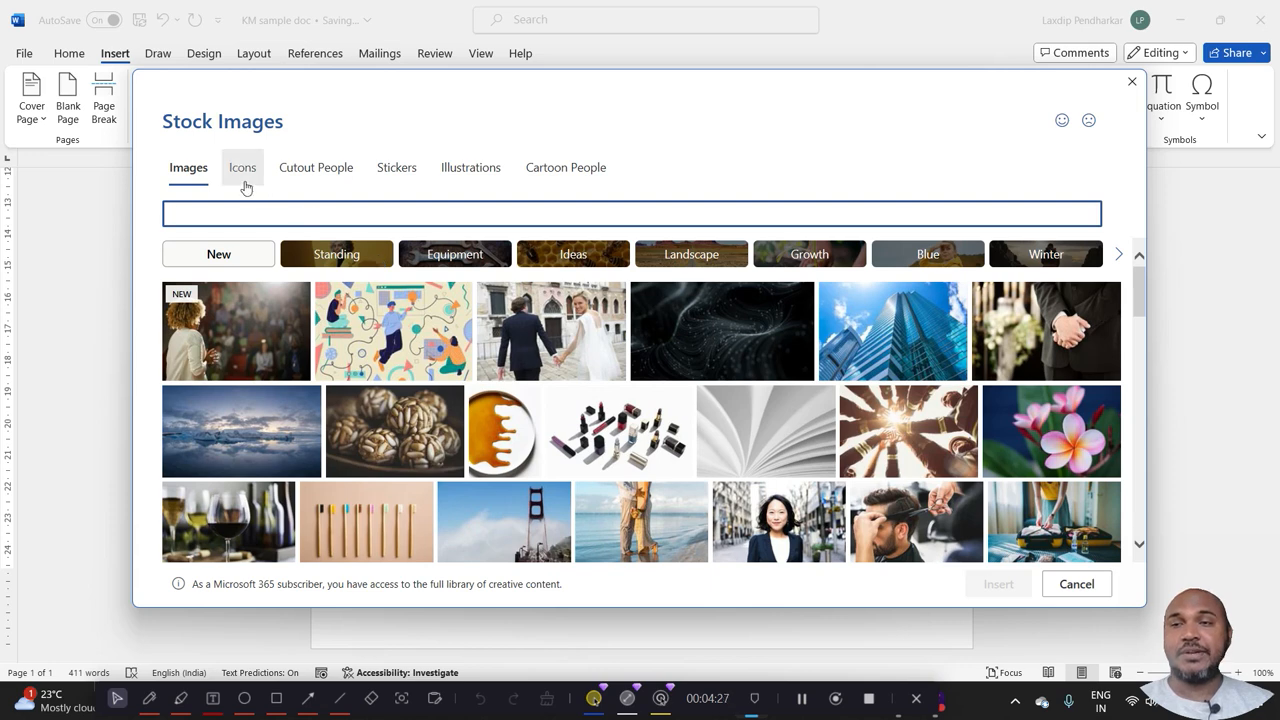
{"action": "left_click", "coordinate": [345, 258]}
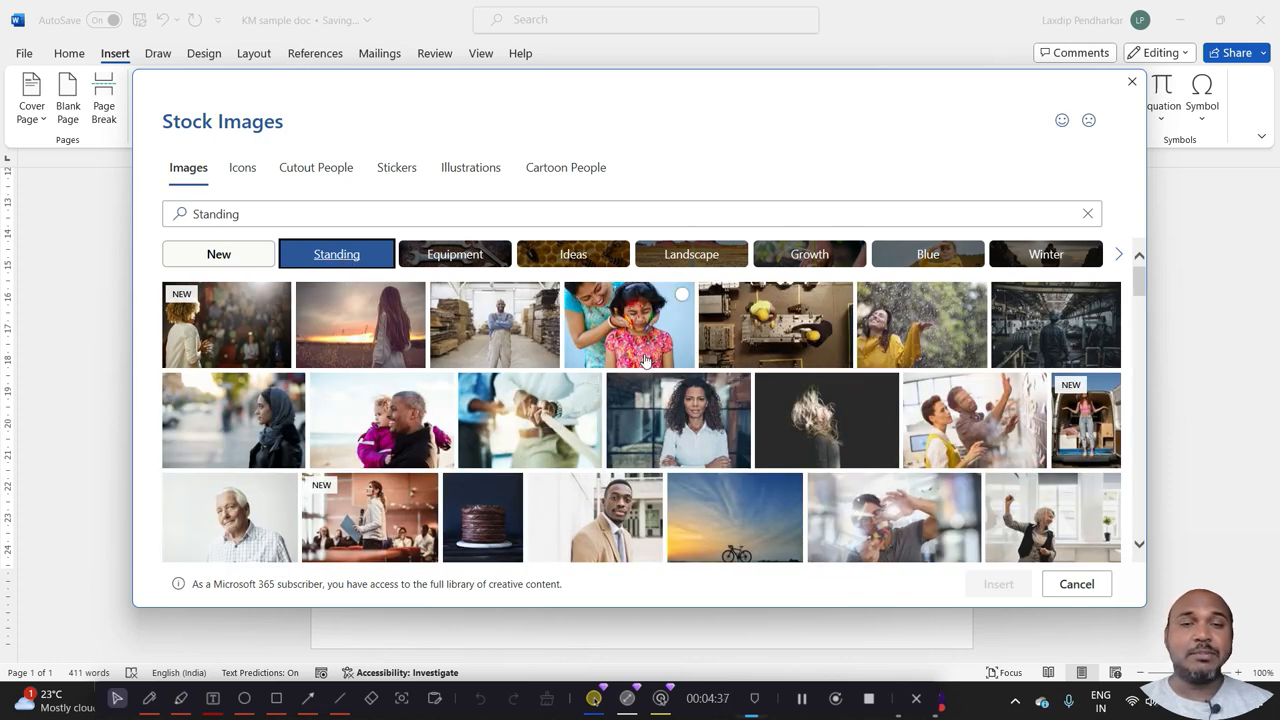
{"action": "left_click", "coordinate": [585, 258]}
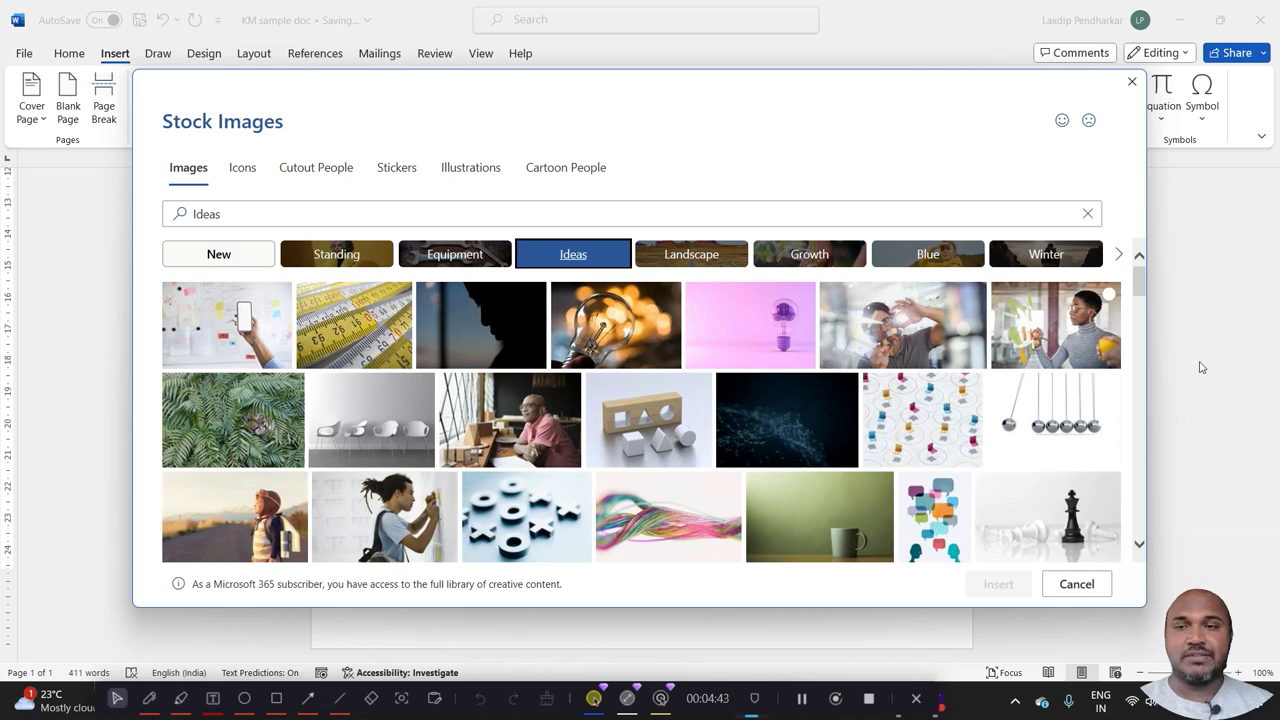
{"action": "left_click_drag", "start_coordinate": [1141, 290], "coordinate": [1147, 420]}
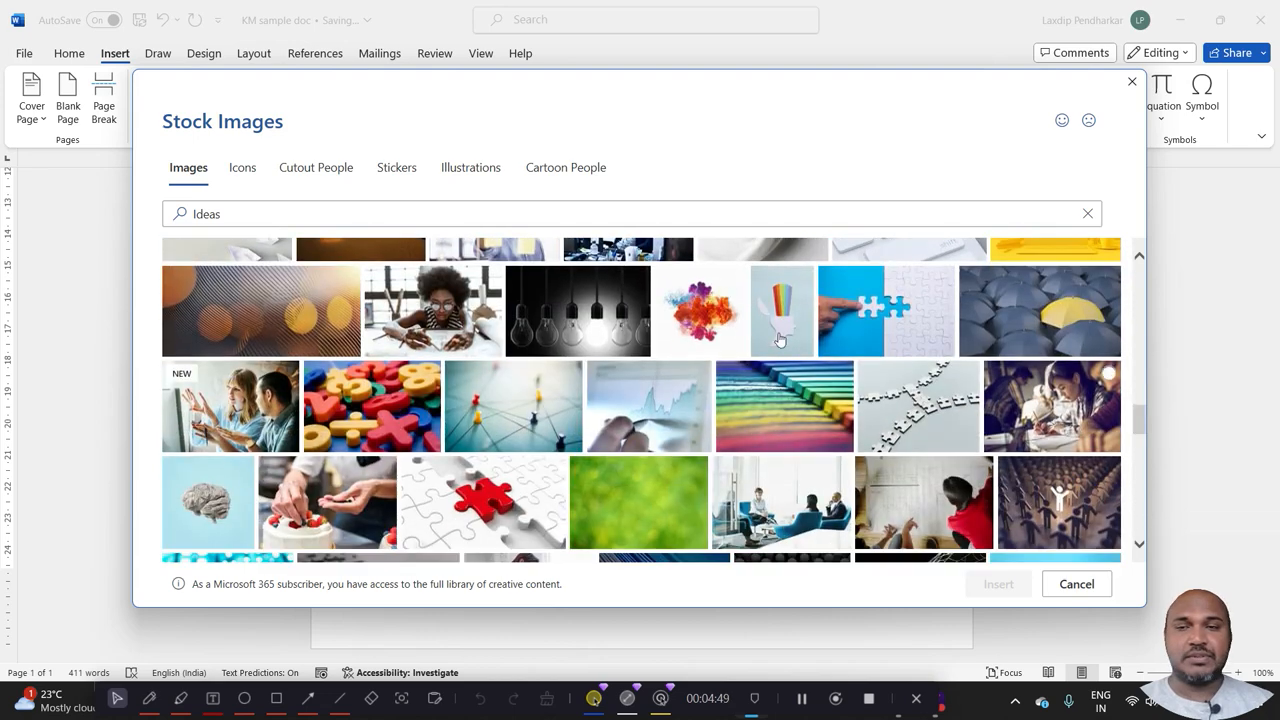
{"action": "left_click", "coordinate": [253, 177]}
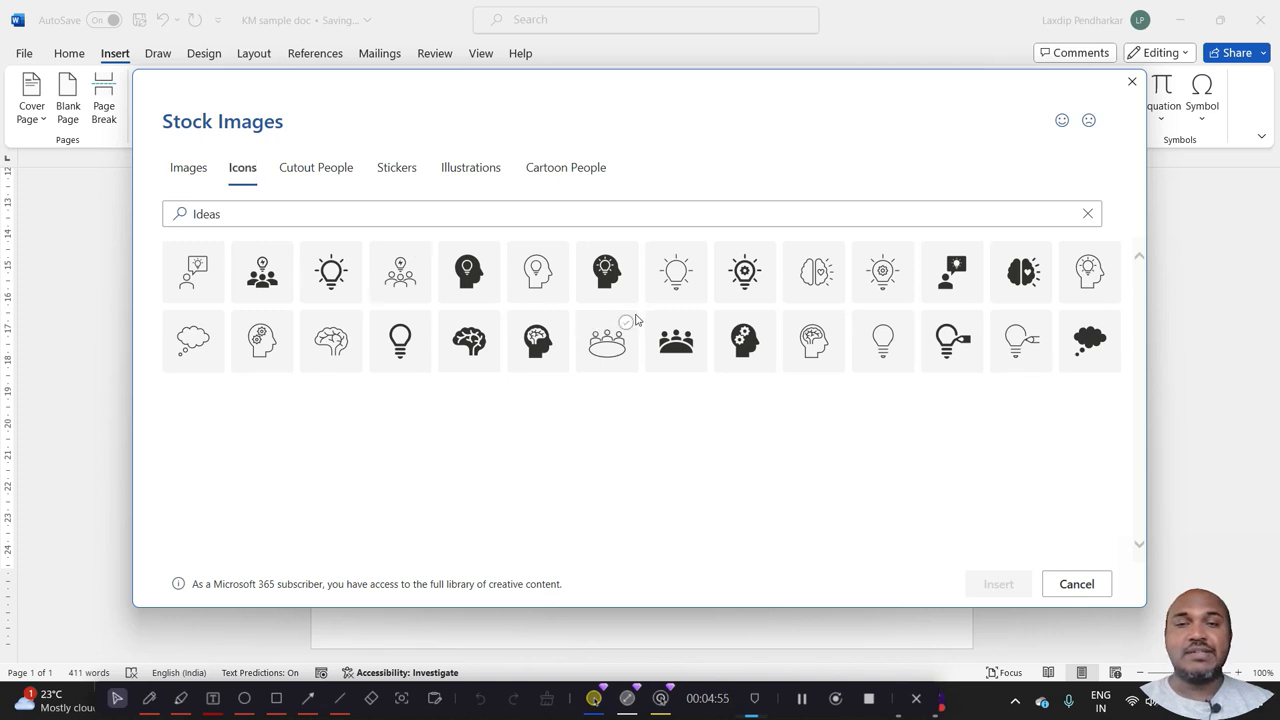
{"action": "left_click", "coordinate": [350, 219]}
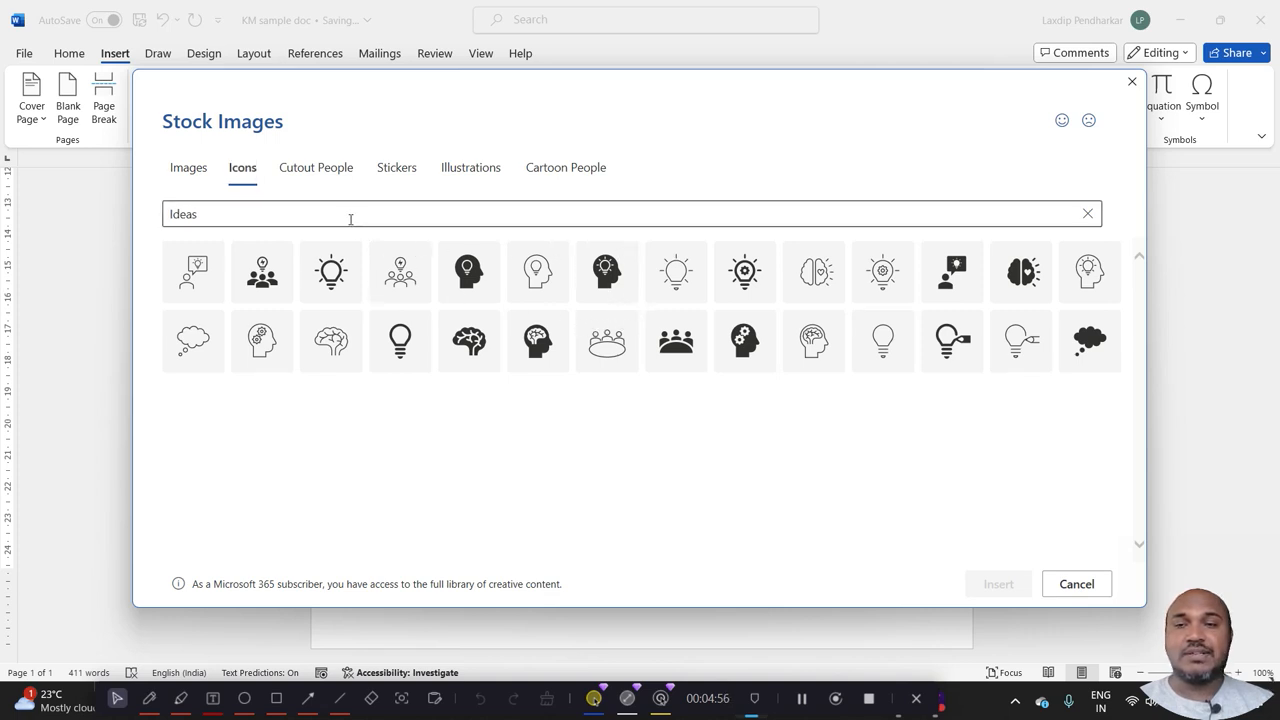
{"action": "double_click", "coordinate": [190, 216]}
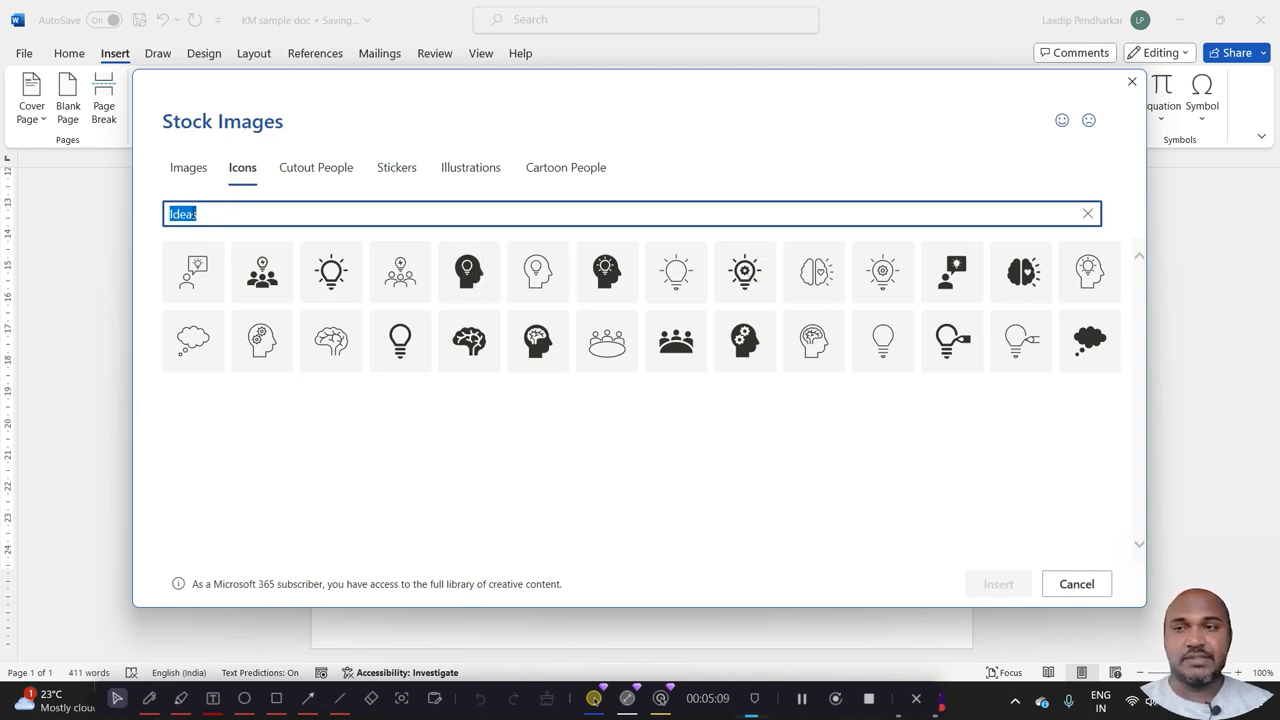
{"action": "key", "text": "BackSpace"}
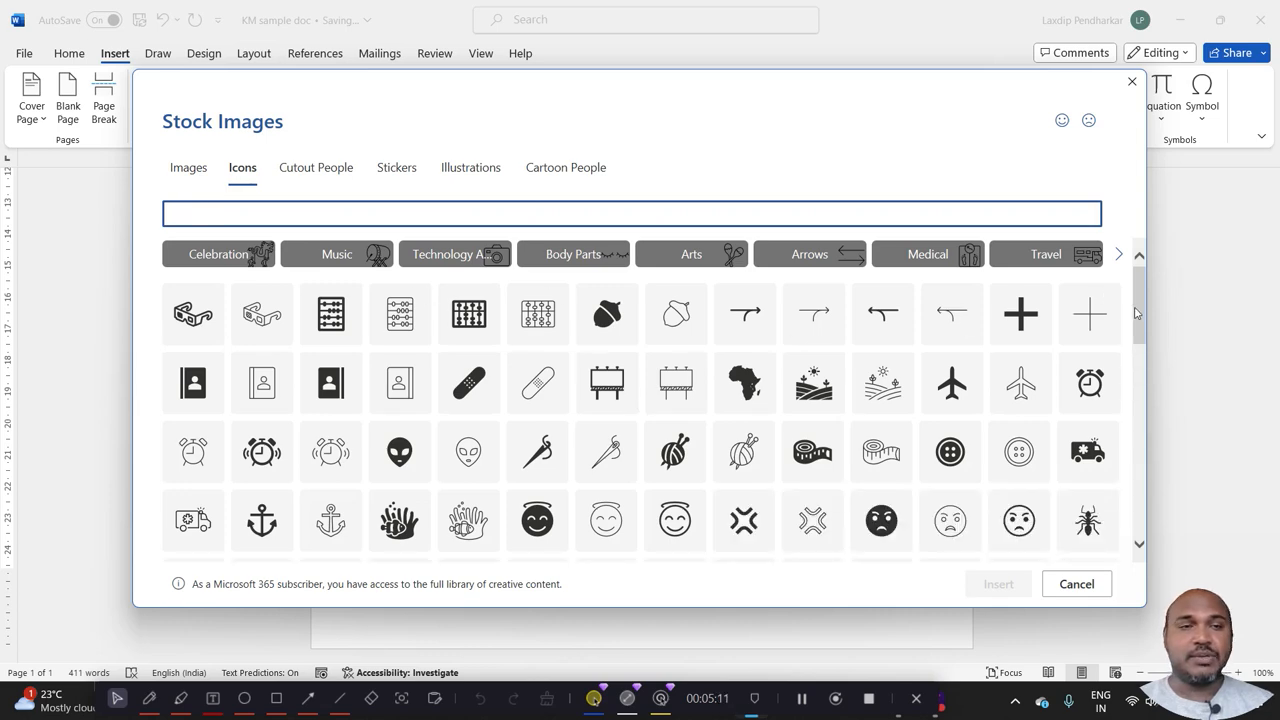
{"action": "left_click_drag", "start_coordinate": [1137, 303], "coordinate": [1139, 270]}
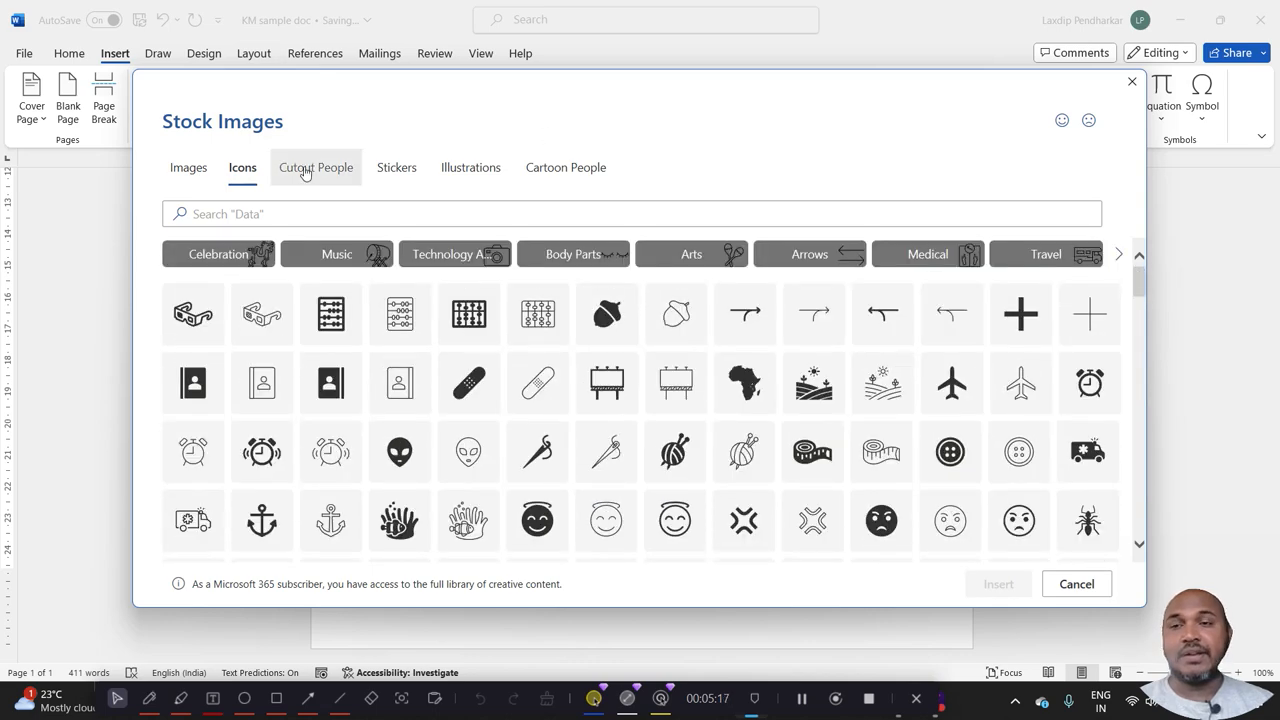
Insert the Cutout People picture of the black-suited woman looking down at a tablet, and shrink it to about 18.4 by 5.1 cm.
{"action": "left_click", "coordinate": [306, 172]}
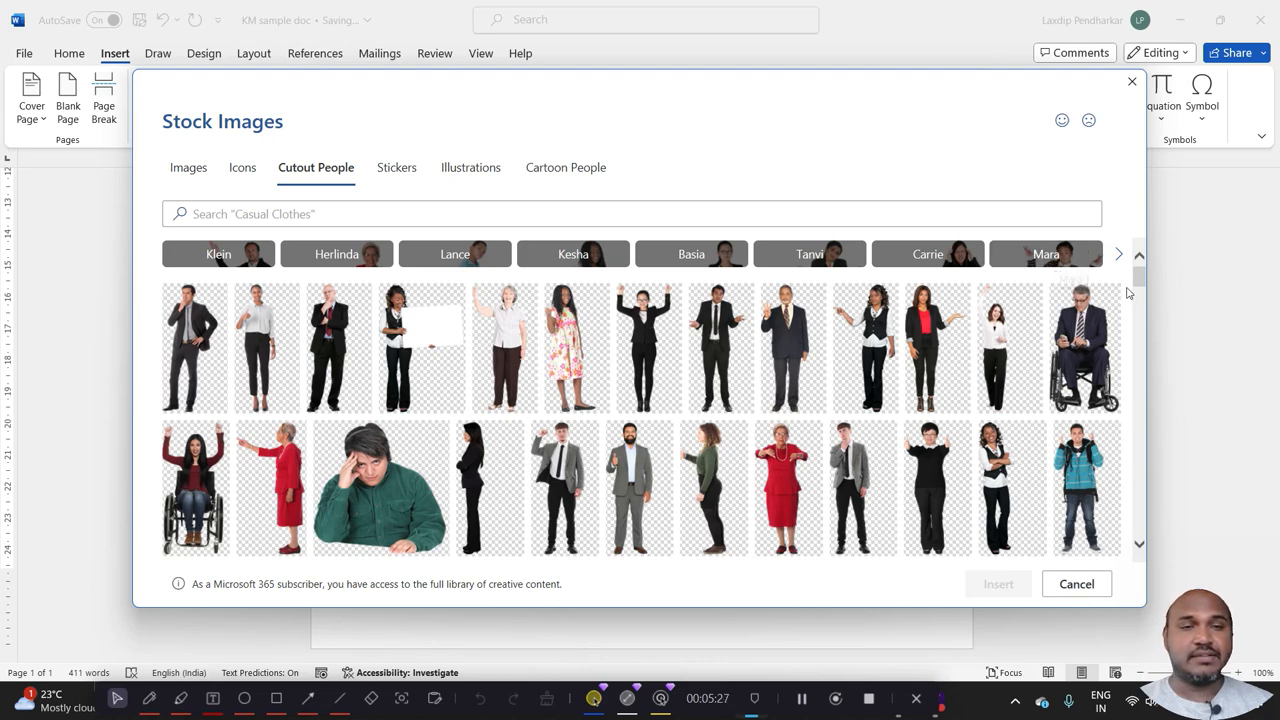
{"action": "left_click_drag", "start_coordinate": [1138, 291], "coordinate": [1162, 254]}
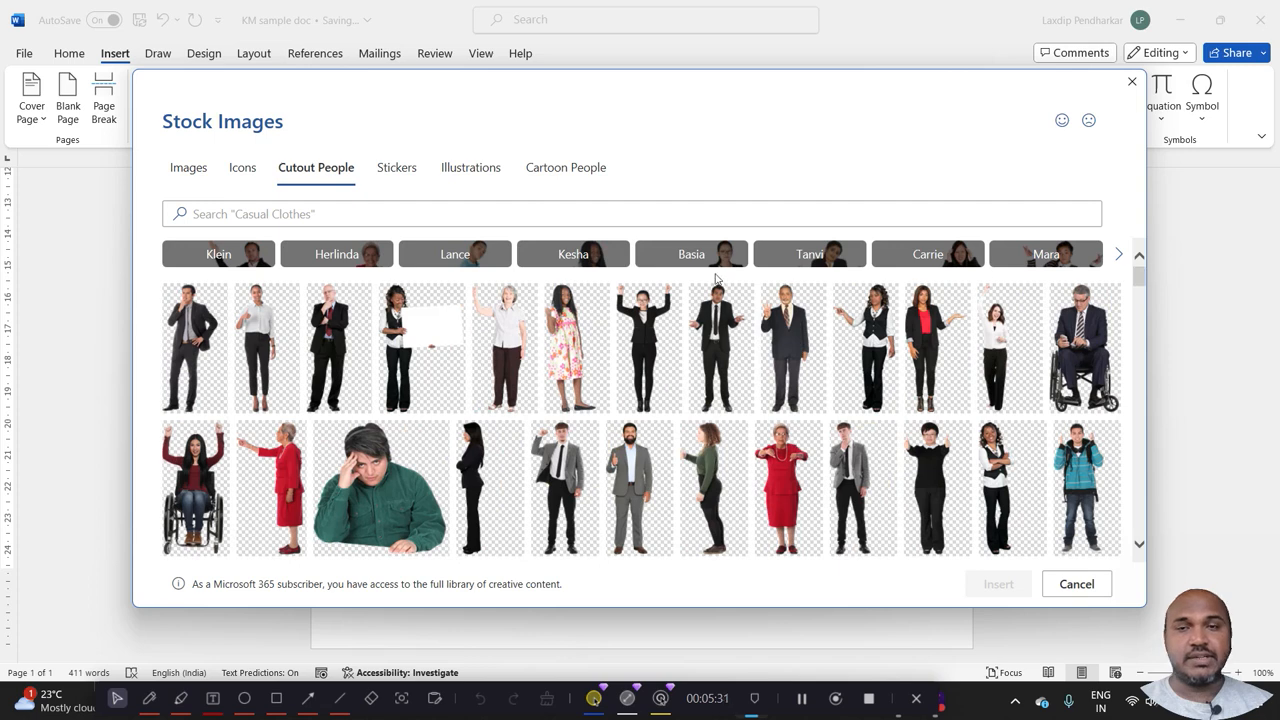
{"action": "left_click", "coordinate": [781, 260]}
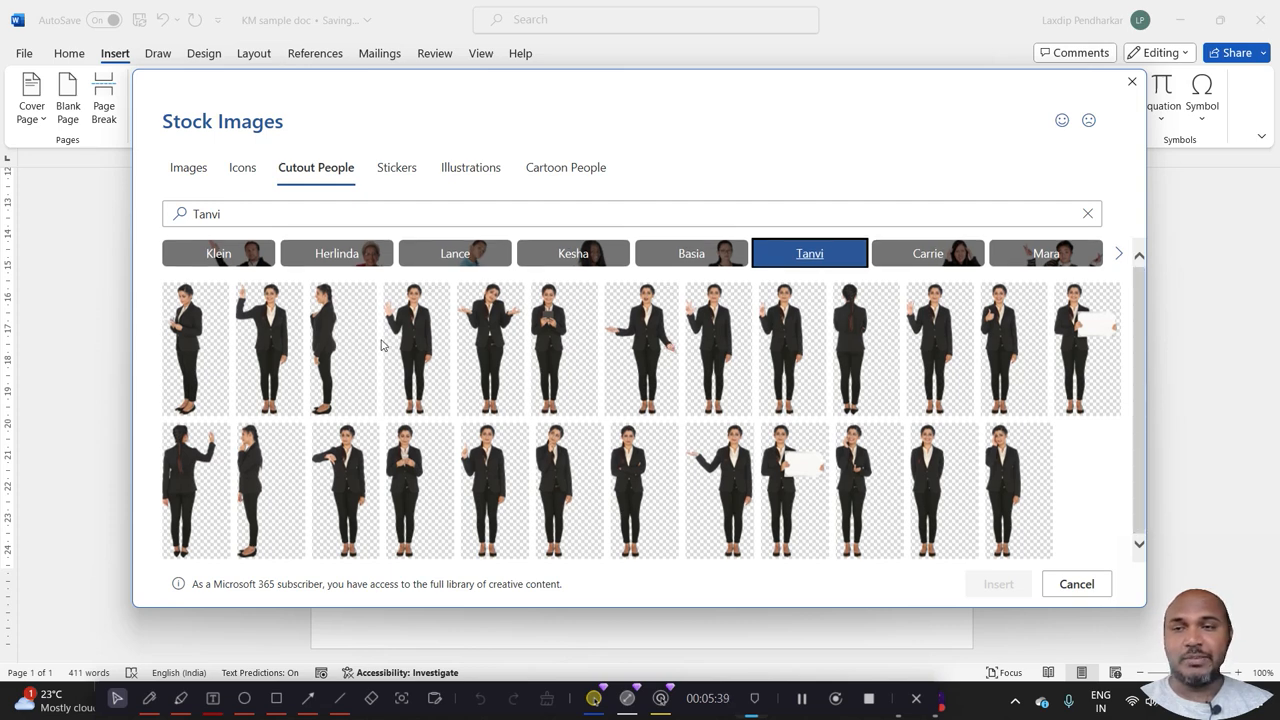
{"action": "left_click", "coordinate": [553, 376]}
{"action": "left_click", "coordinate": [989, 590]}
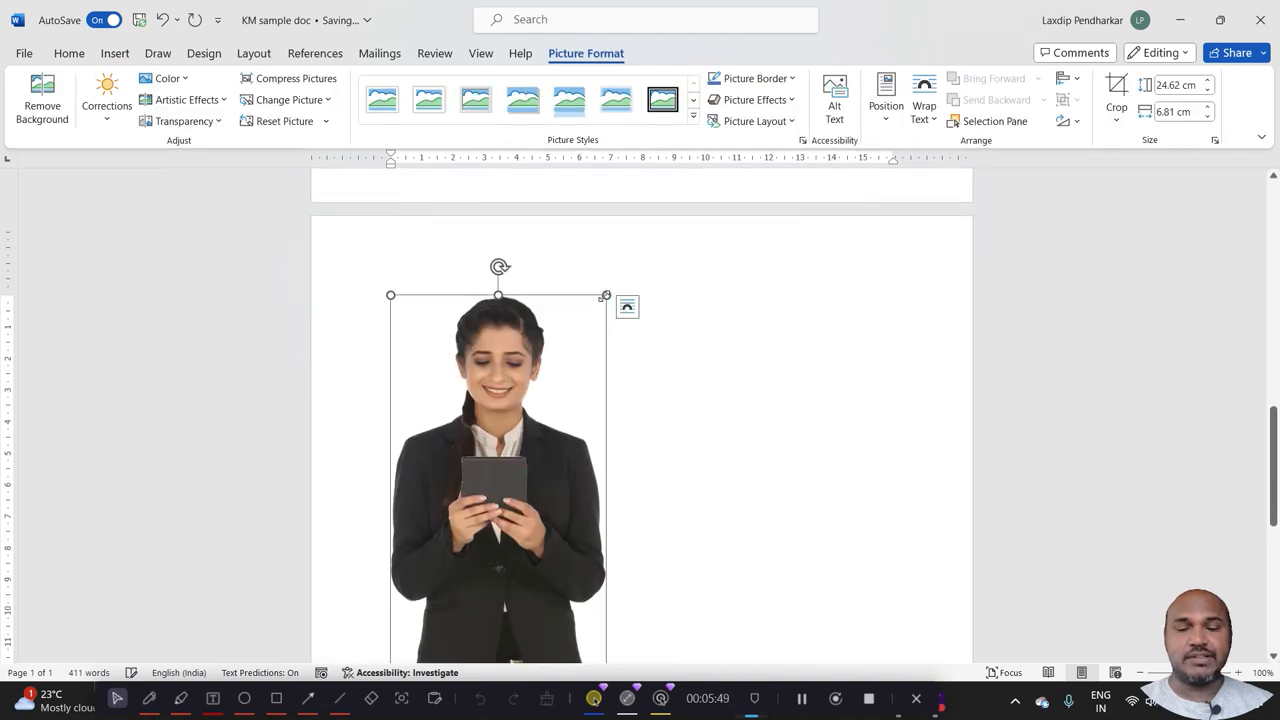
{"action": "left_click_drag", "start_coordinate": [605, 294], "coordinate": [551, 300]}
{"action": "scroll", "coordinate": [490, 497], "scroll_direction": "down", "scroll_amount": 2}
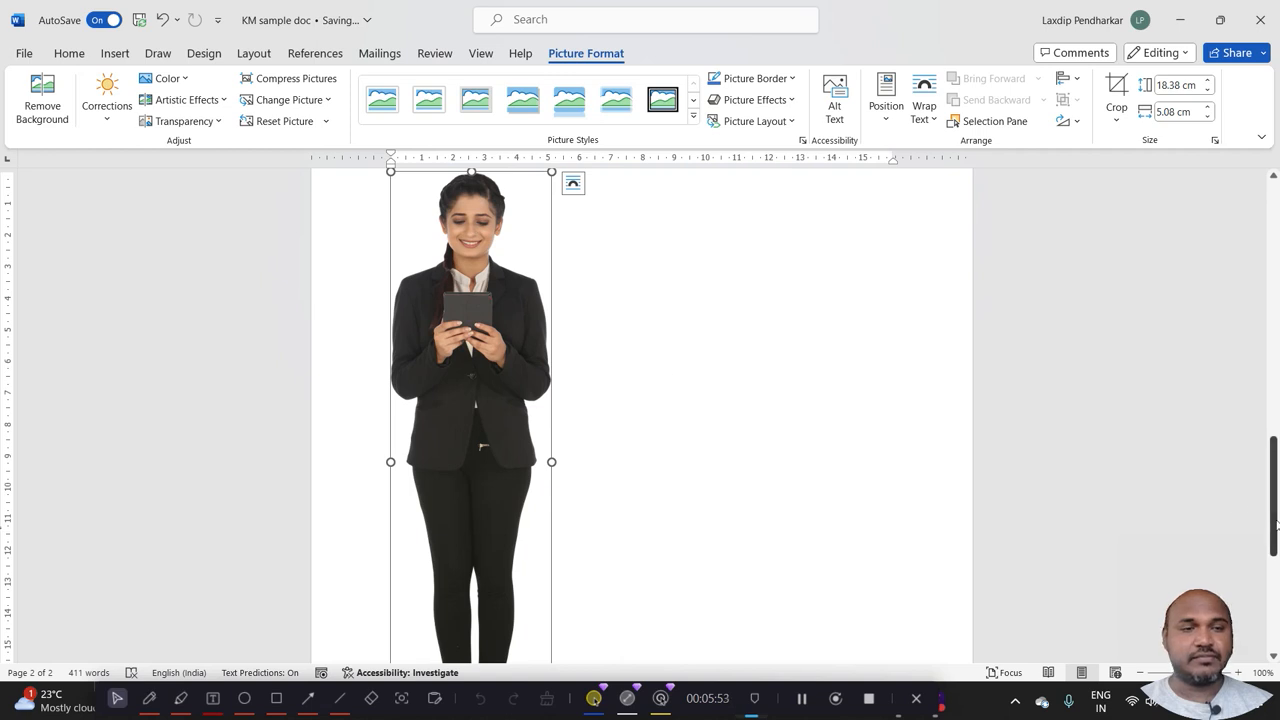
Add a new line below the cutout picture and align it left.
{"action": "left_click_drag", "start_coordinate": [1276, 522], "coordinate": [1276, 600]}
{"action": "left_click", "coordinate": [880, 563]}
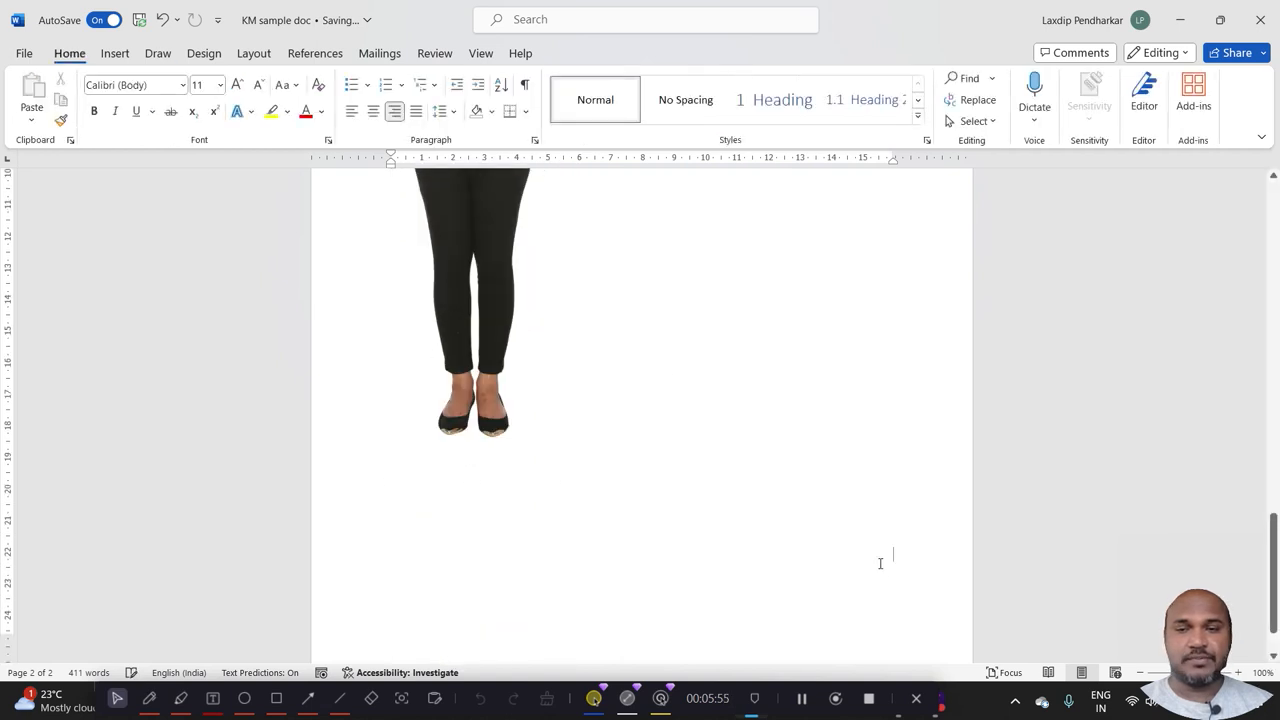
{"action": "key", "text": "Return"}
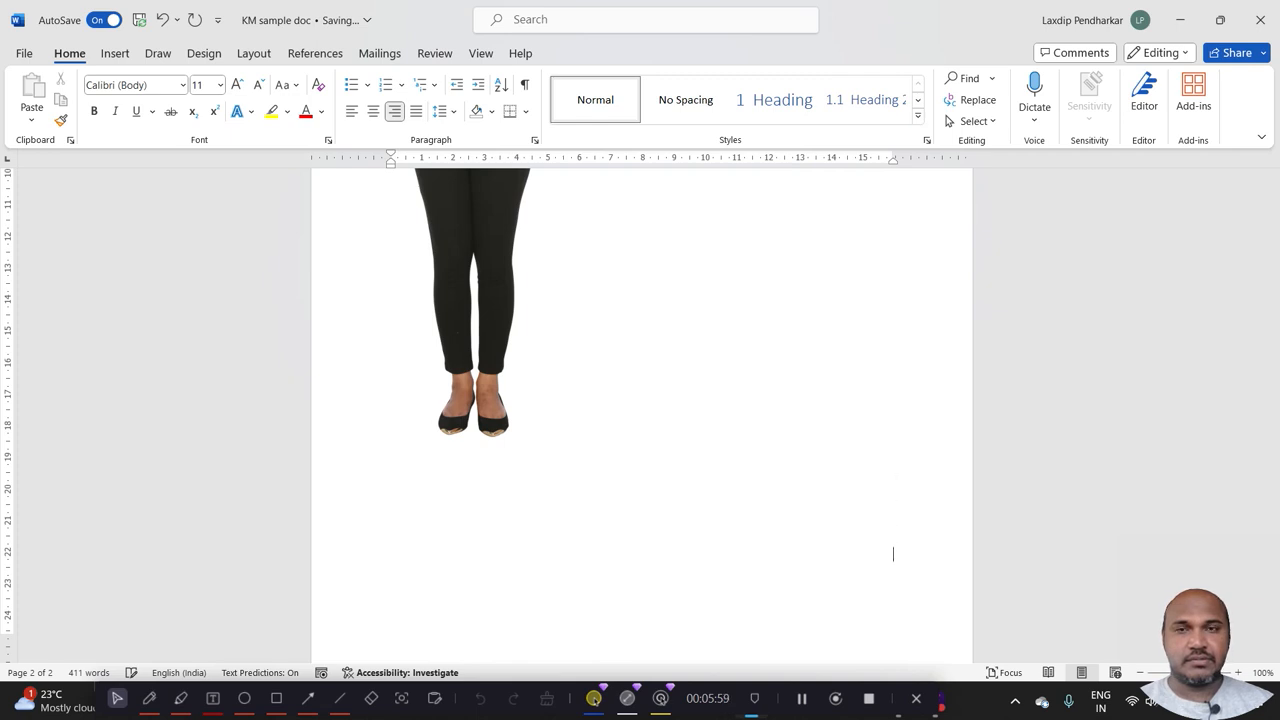
{"action": "left_click", "coordinate": [353, 112]}
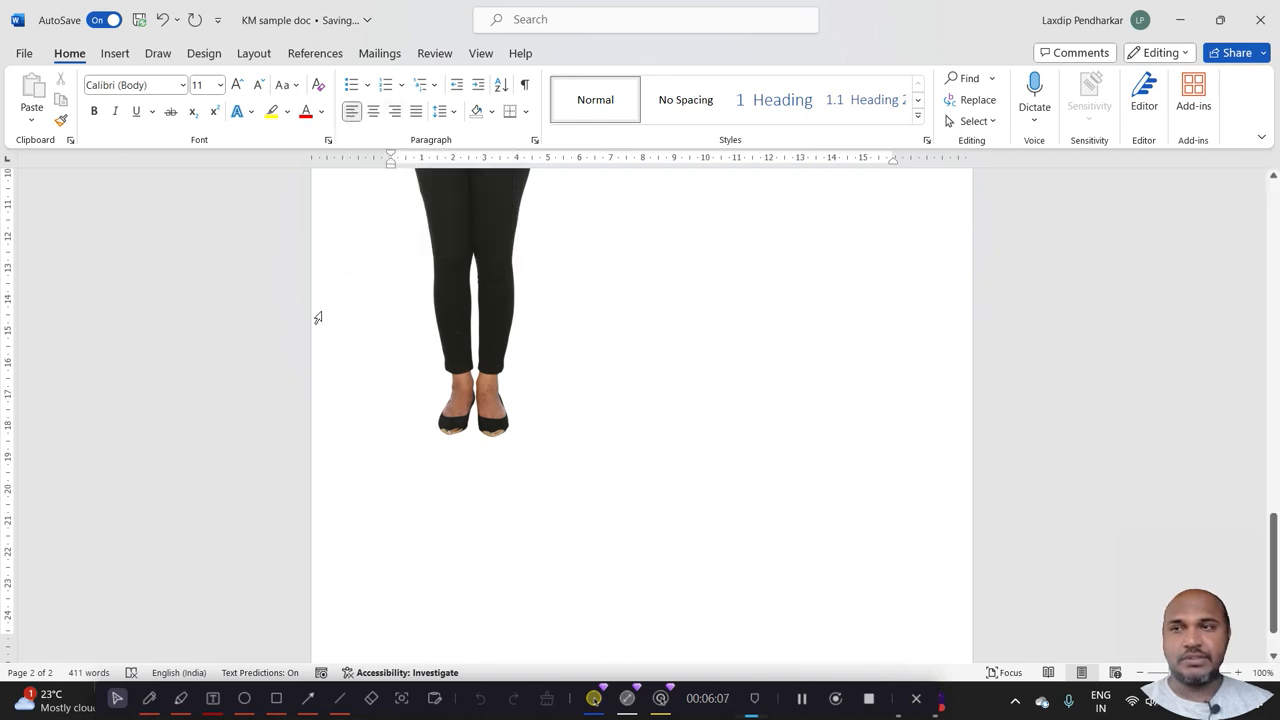
Insert the solid contact book and the solid billboard icons from the stock icon collection on the new line.
{"action": "left_click", "coordinate": [115, 53]}
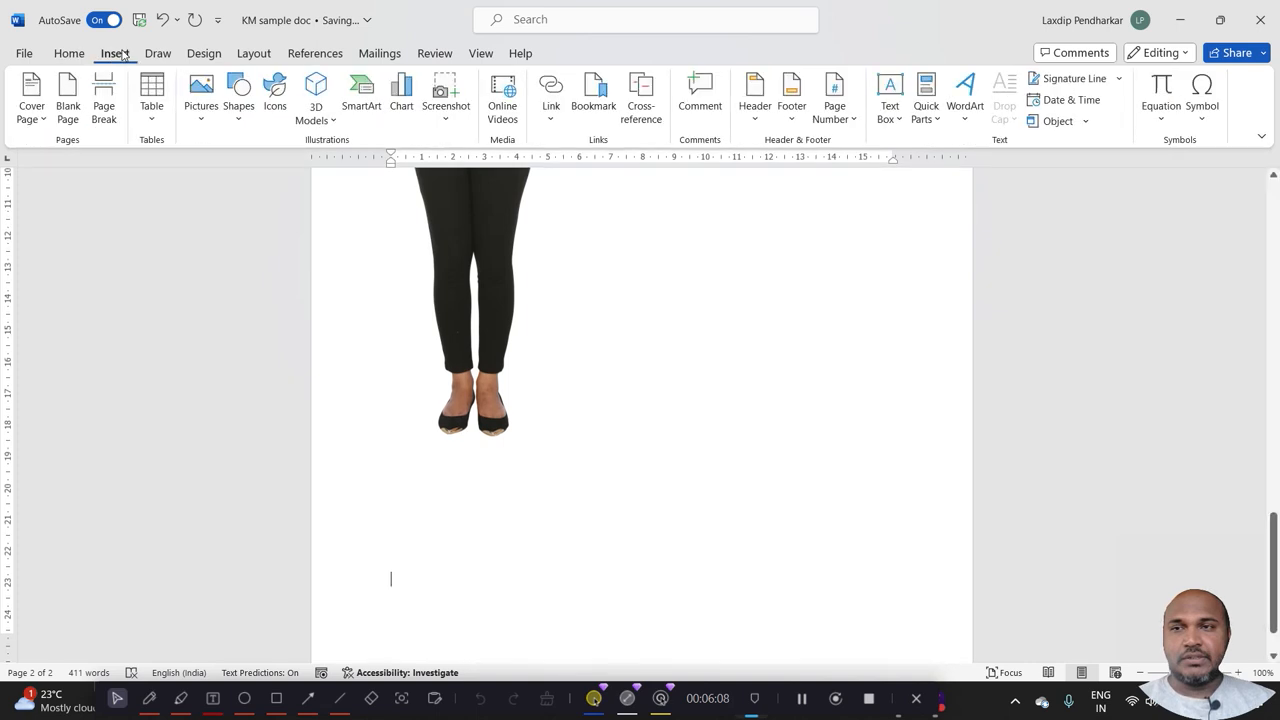
{"action": "left_click", "coordinate": [198, 112]}
{"action": "left_click", "coordinate": [240, 195]}
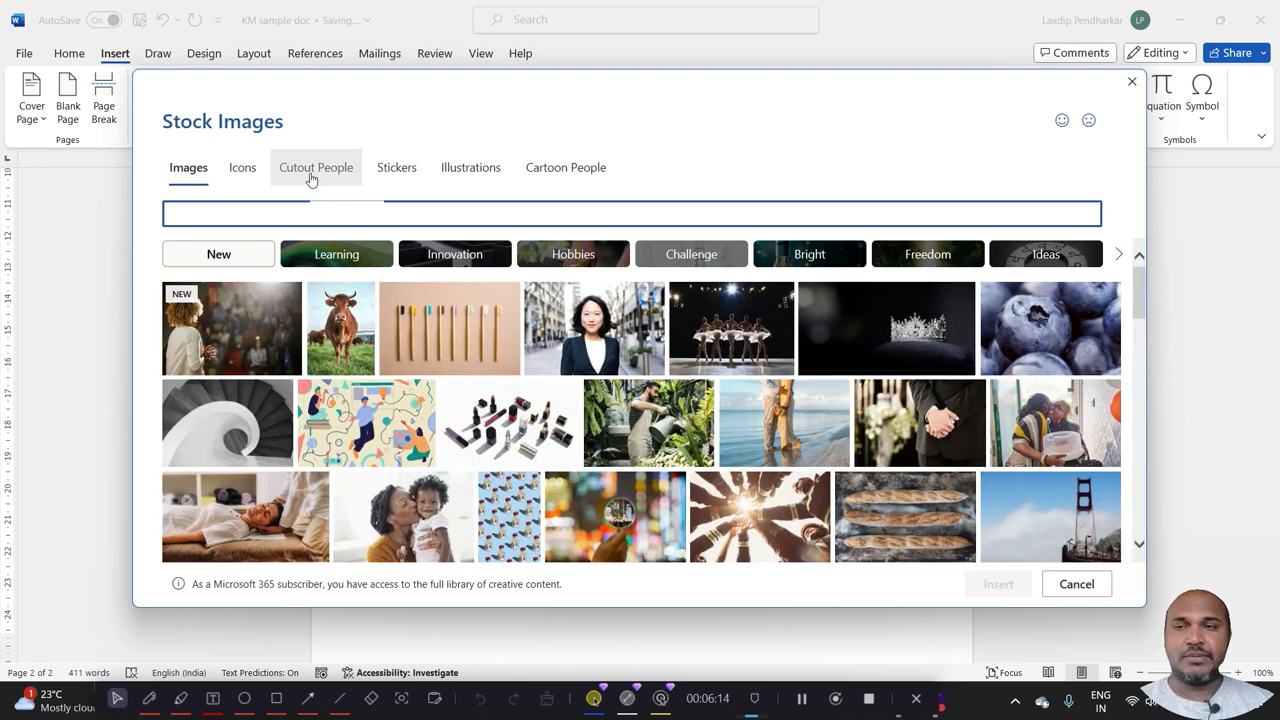
{"action": "left_click", "coordinate": [311, 177]}
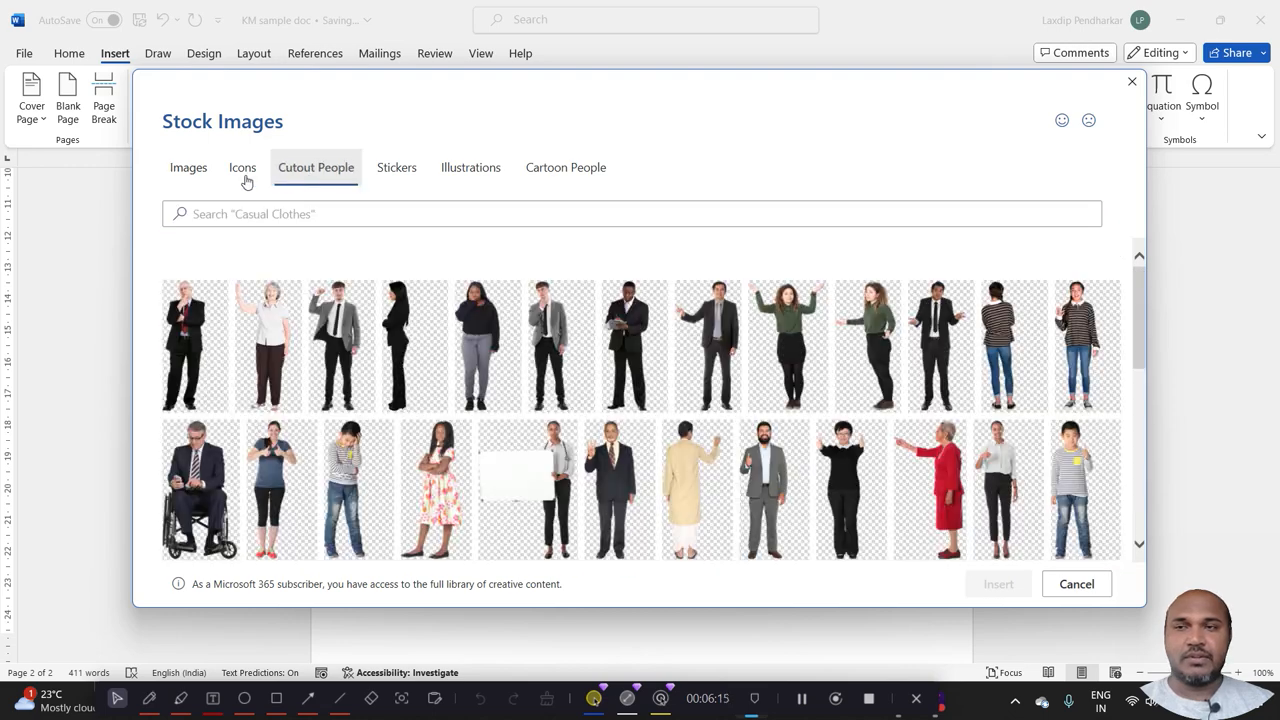
{"action": "left_click", "coordinate": [244, 177]}
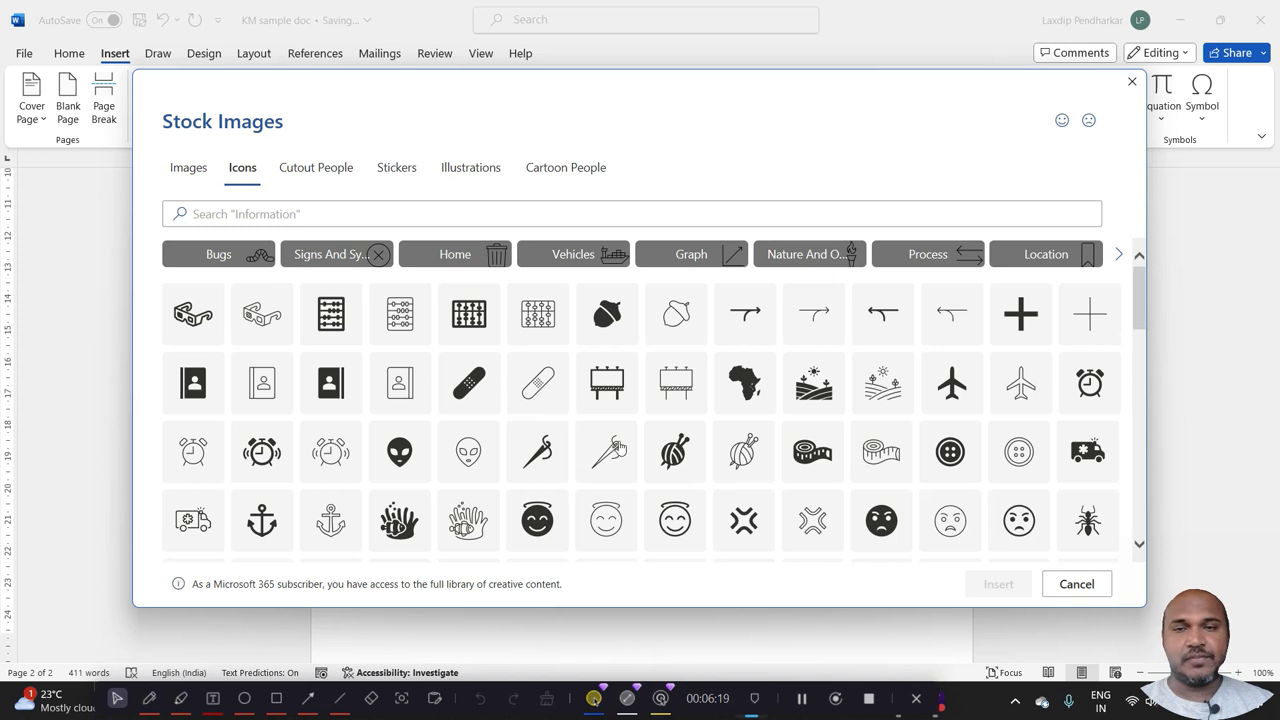
{"action": "left_click", "coordinate": [203, 385]}
{"action": "left_click", "coordinate": [203, 385]}
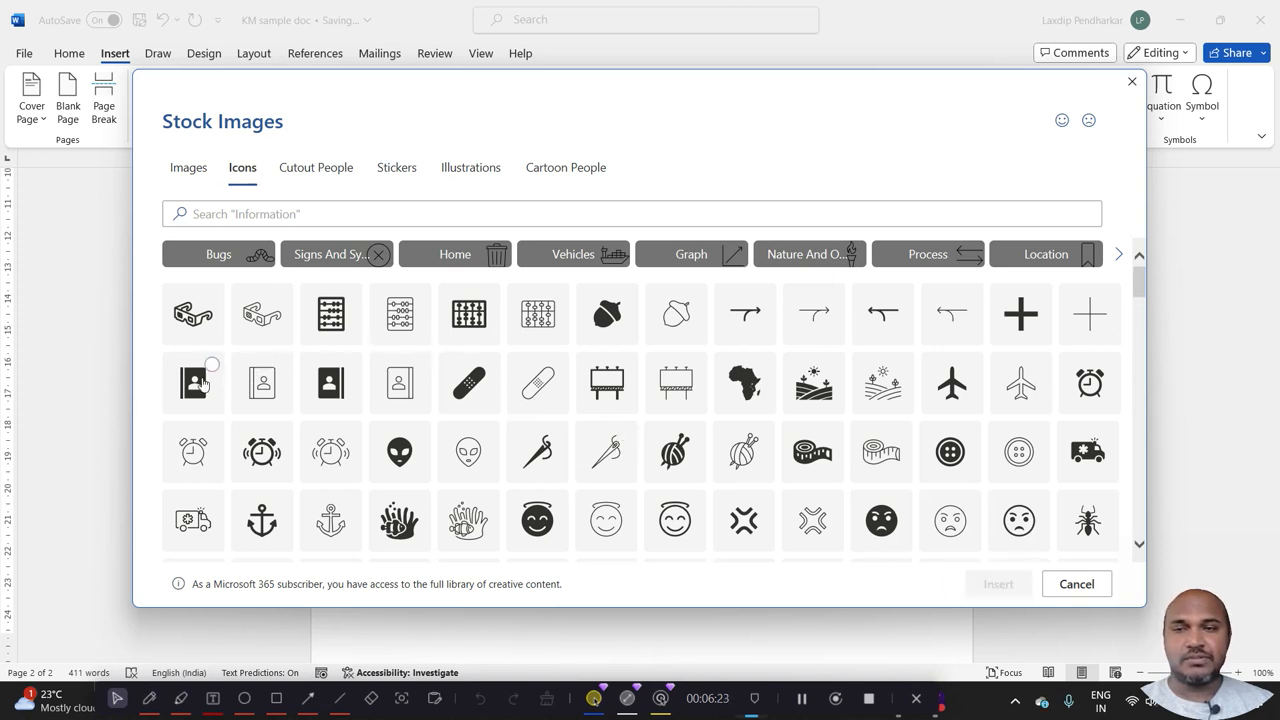
{"action": "left_click", "coordinate": [201, 384]}
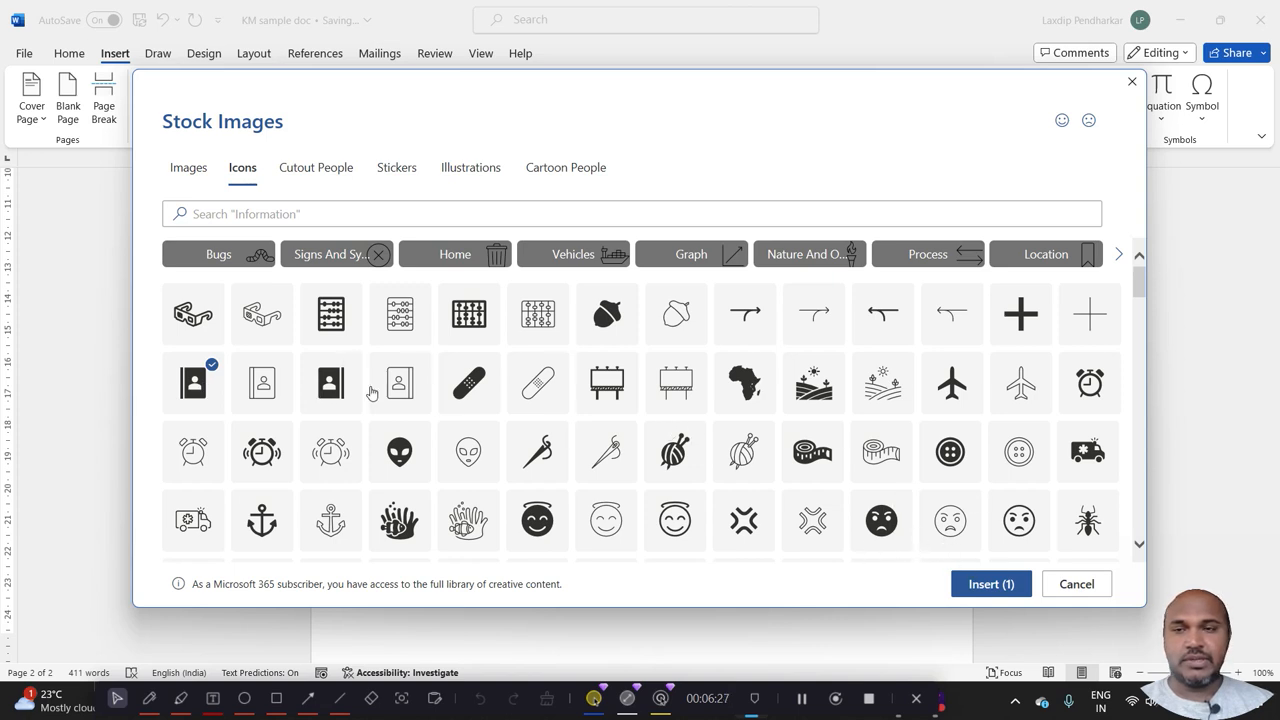
{"action": "left_click", "coordinate": [608, 392]}
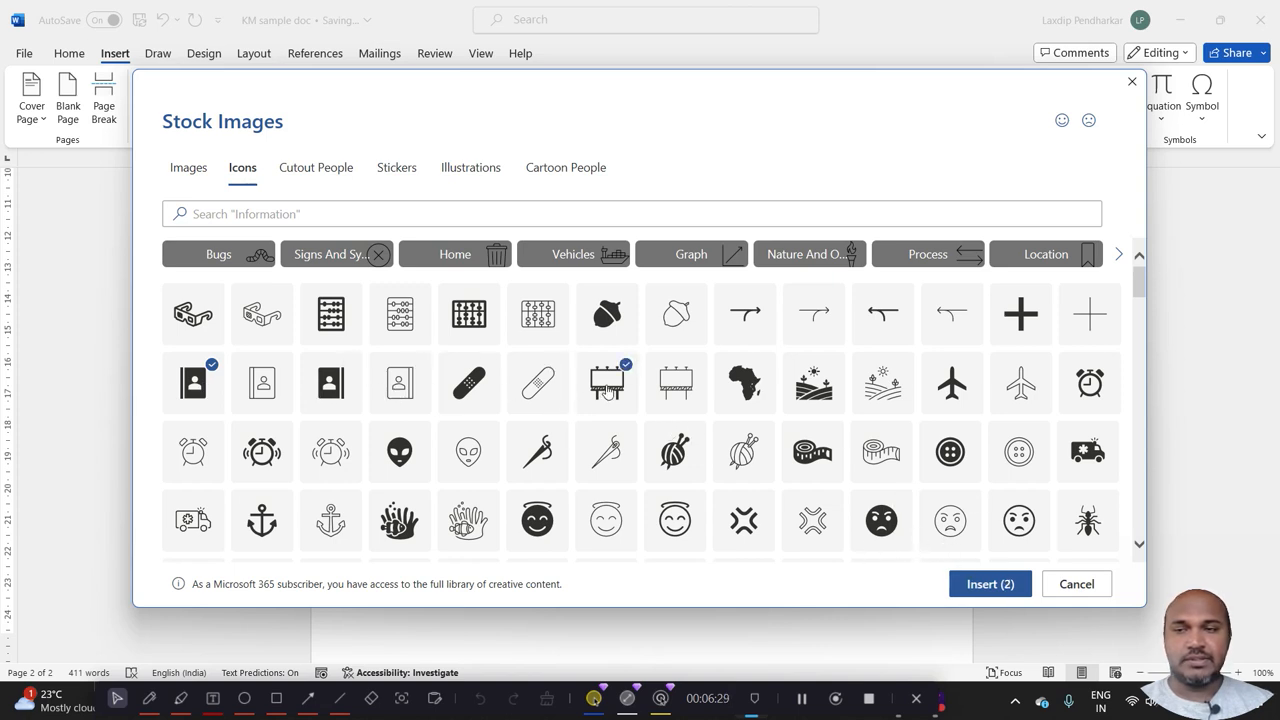
{"action": "left_click", "coordinate": [995, 586]}
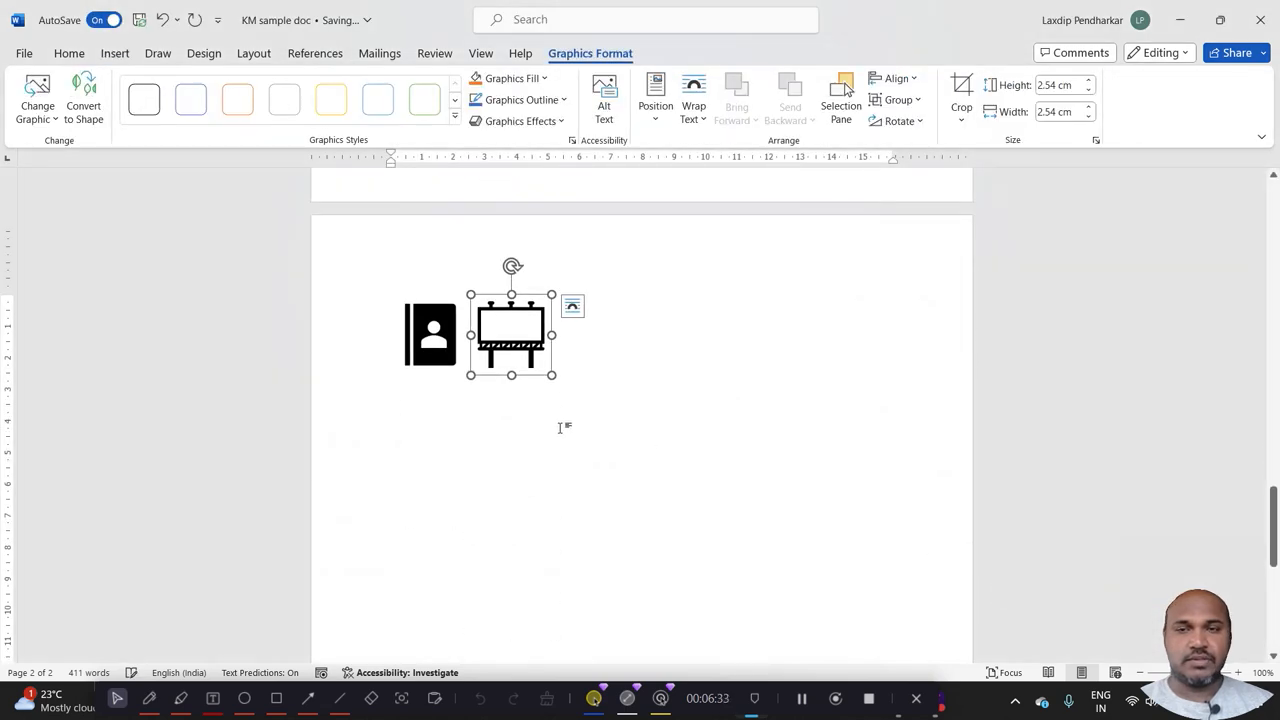
Insert the colourful stock image of illustrated people with a light bulb and geometric shapes on the line below the two icons.
{"action": "left_click", "coordinate": [507, 430]}
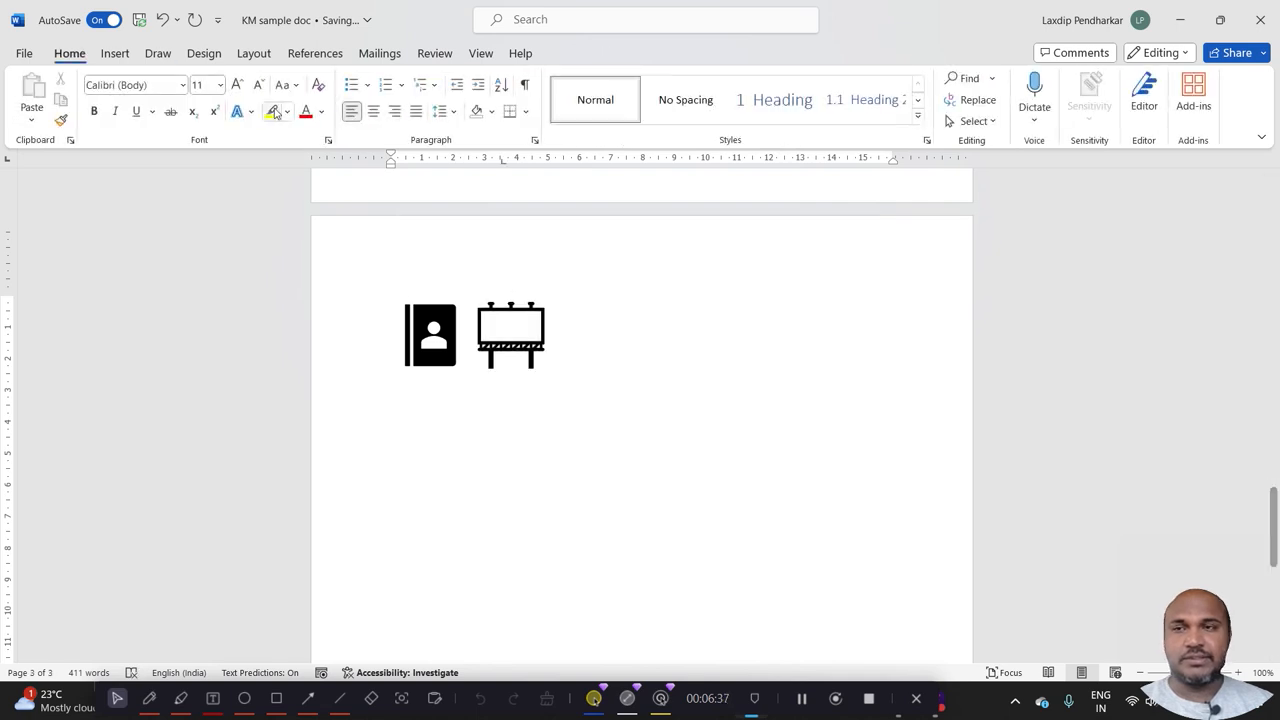
{"action": "left_click", "coordinate": [115, 53]}
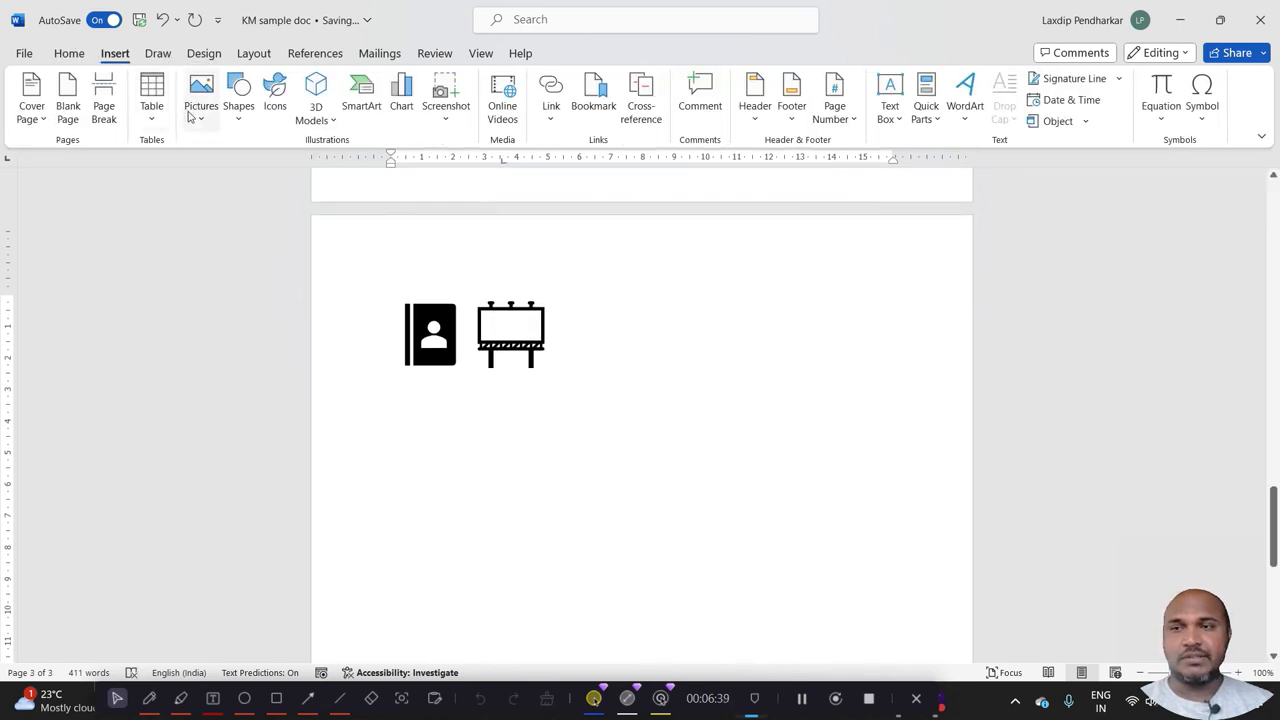
{"action": "left_click", "coordinate": [201, 95]}
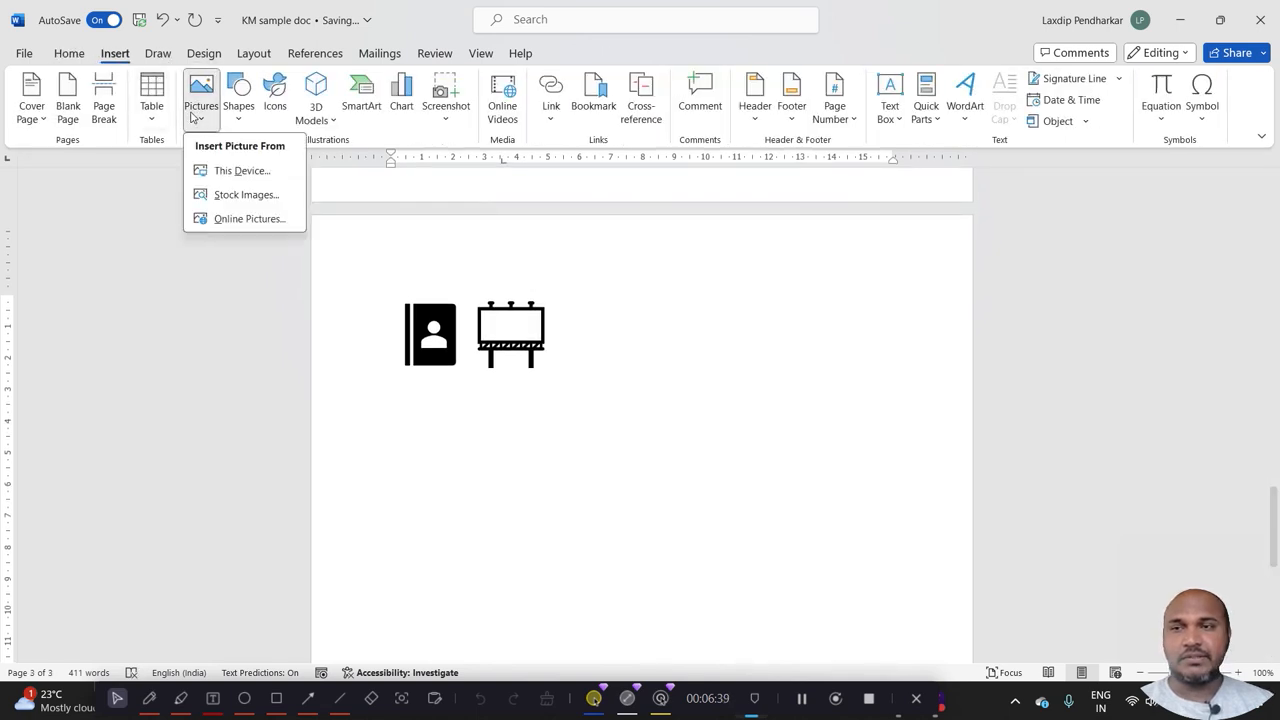
{"action": "left_click", "coordinate": [224, 197]}
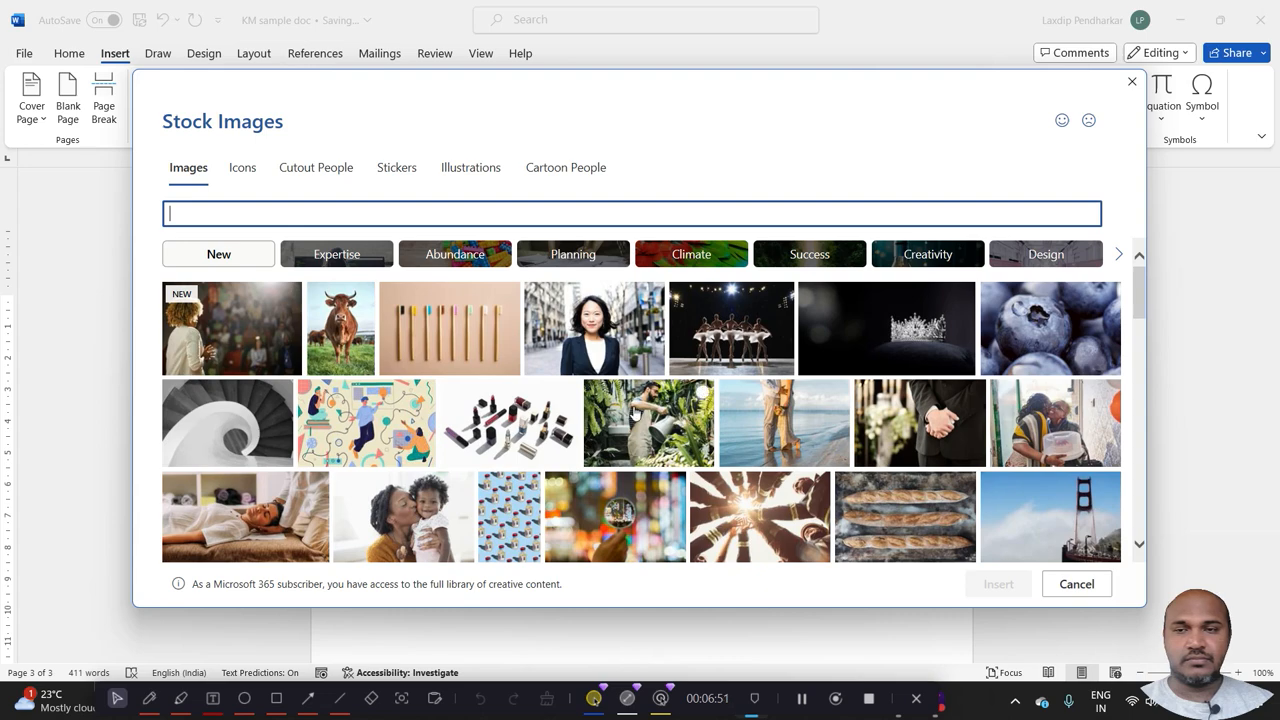
{"action": "left_click", "coordinate": [397, 432]}
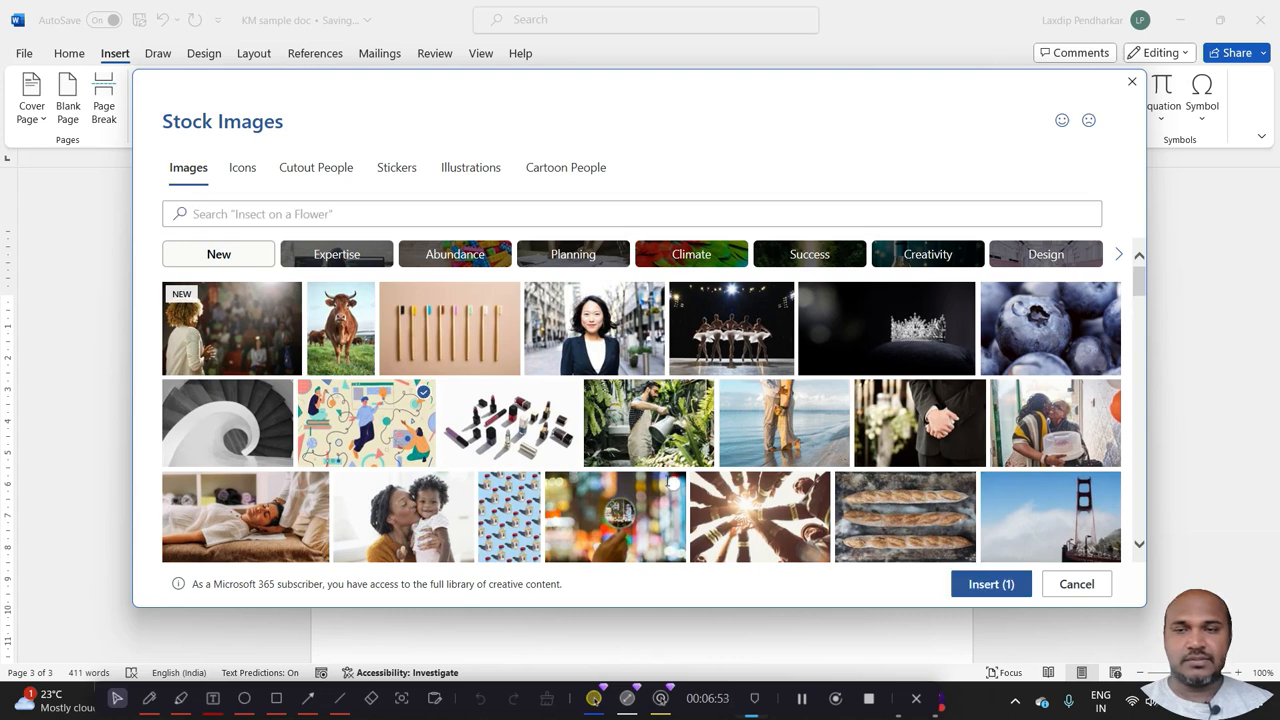
{"action": "left_click", "coordinate": [968, 585]}
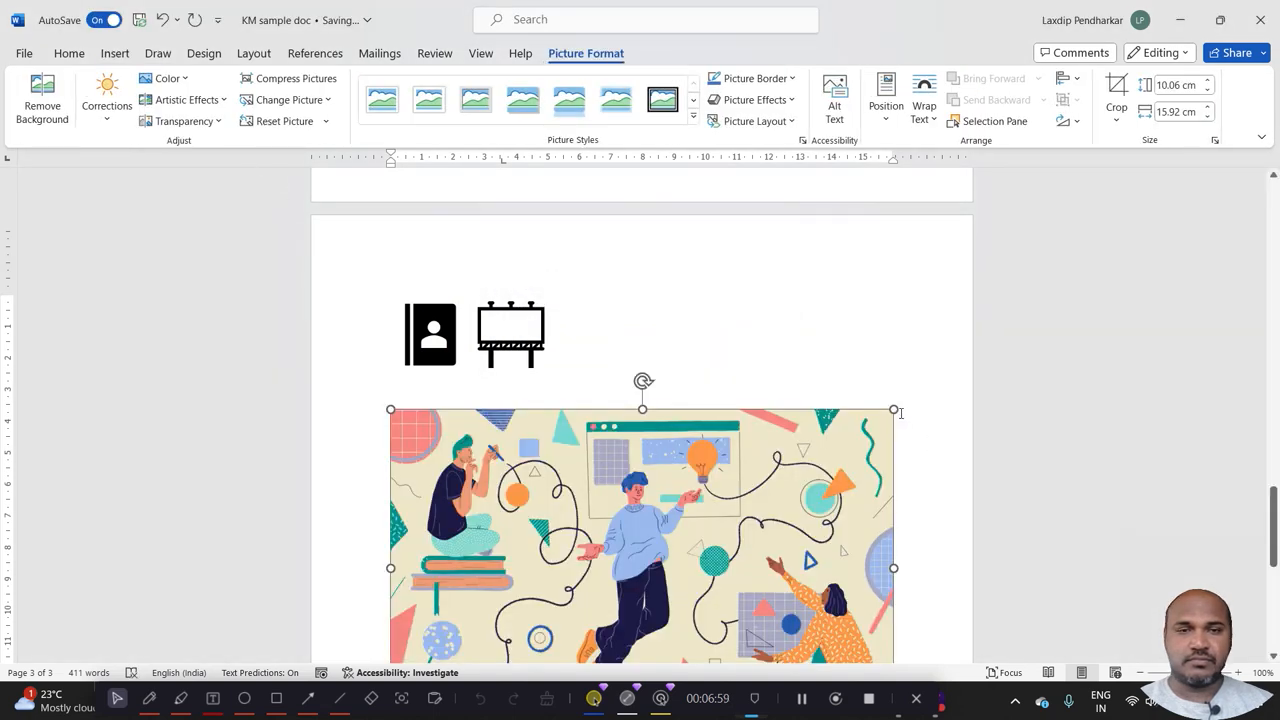
Shrink the illustrated people stock image to about 9 cm wide and place the cursor on the line below it.
{"action": "left_click_drag", "start_coordinate": [894, 409], "coordinate": [679, 409]}
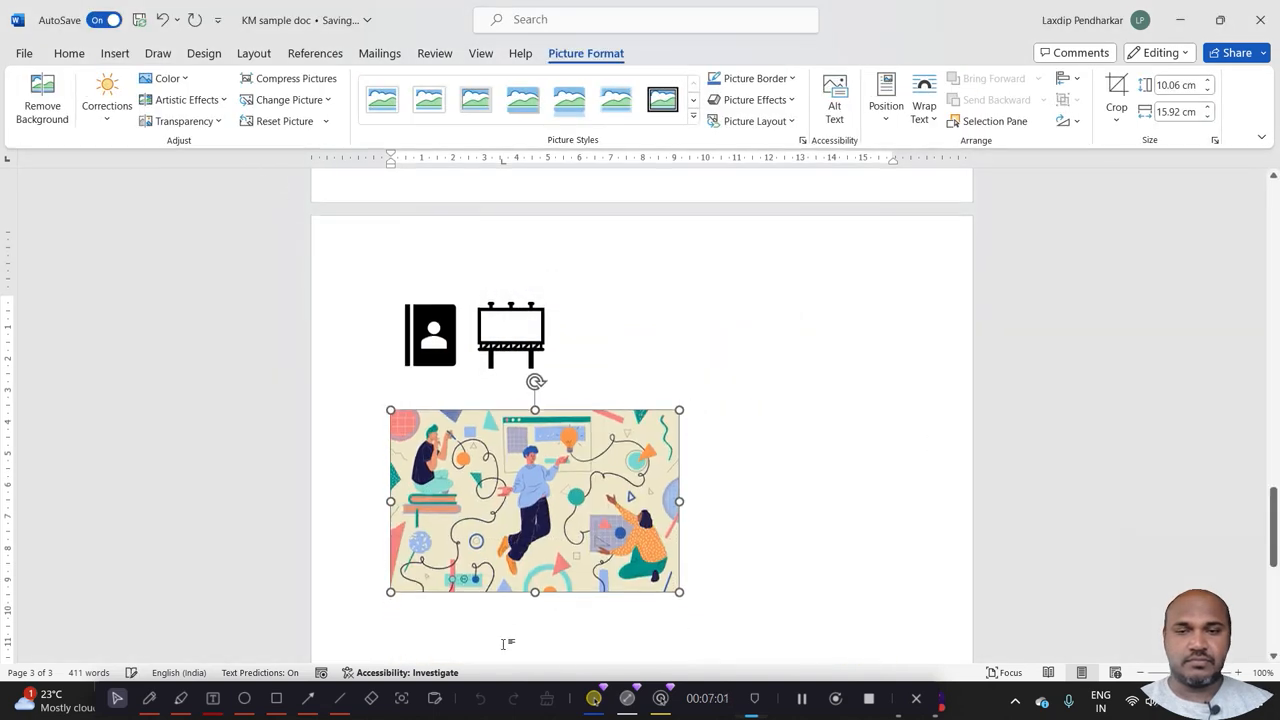
{"action": "left_click", "coordinate": [694, 604]}
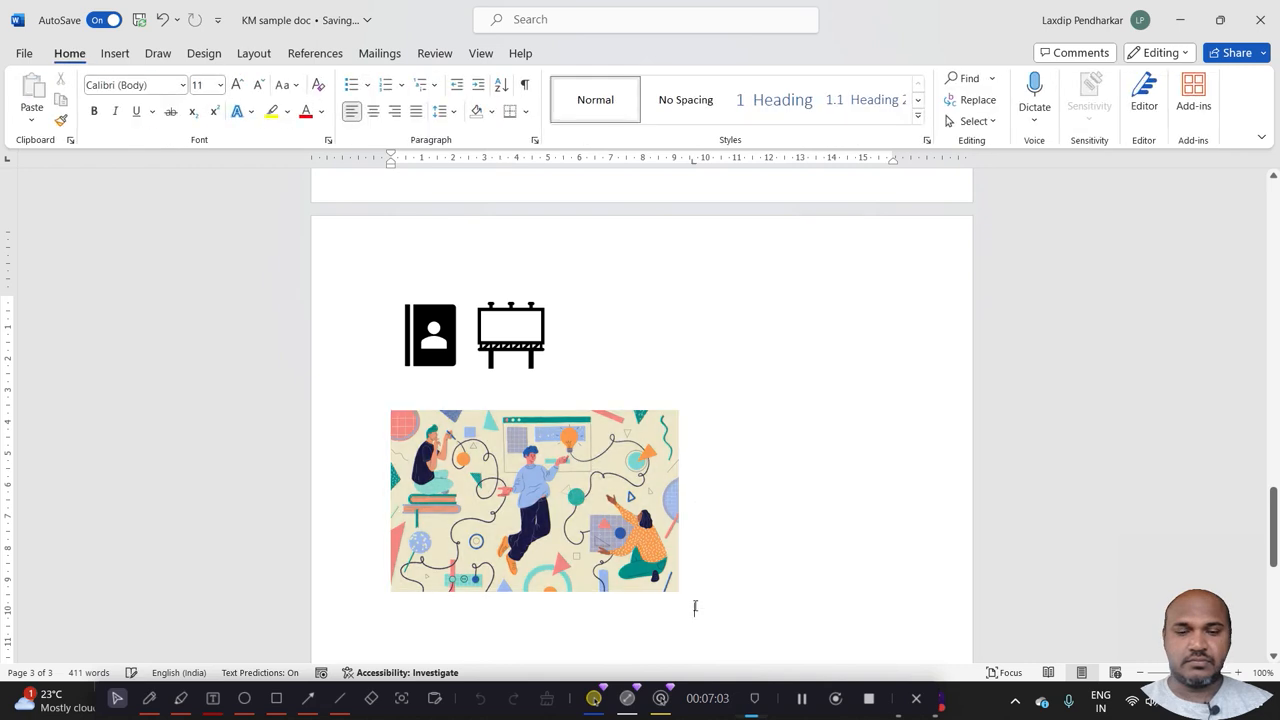
Search the stock stickers for "happy", insert the laughing alarm clock sticker, and shrink it to about 7.6 cm wide.
{"action": "left_click", "coordinate": [116, 55]}
{"action": "left_click", "coordinate": [195, 100]}
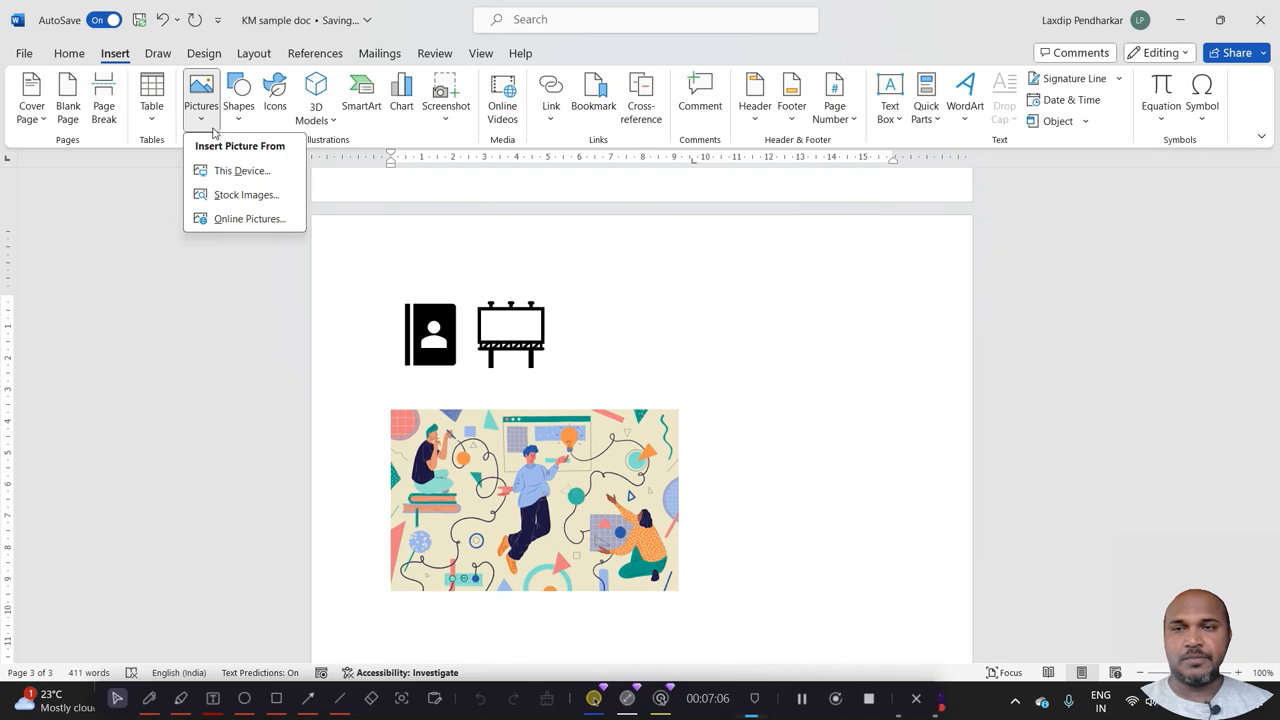
{"action": "left_click", "coordinate": [240, 195]}
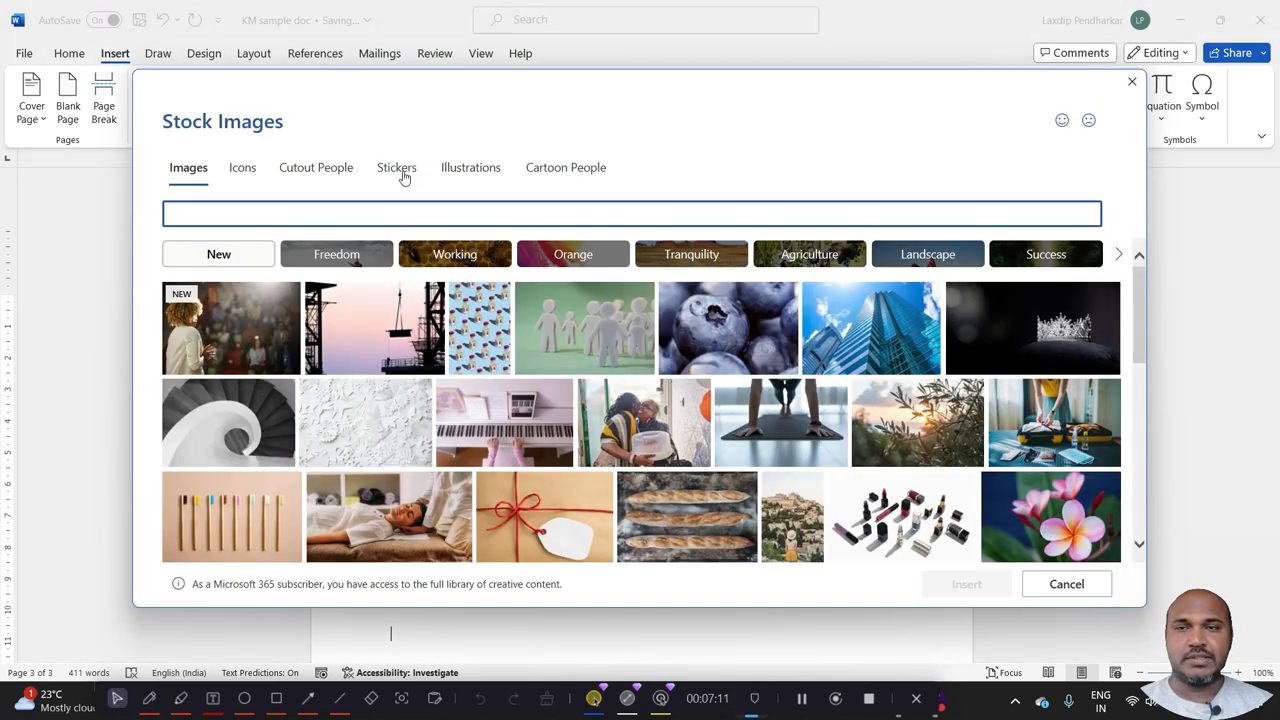
{"action": "left_click", "coordinate": [400, 172]}
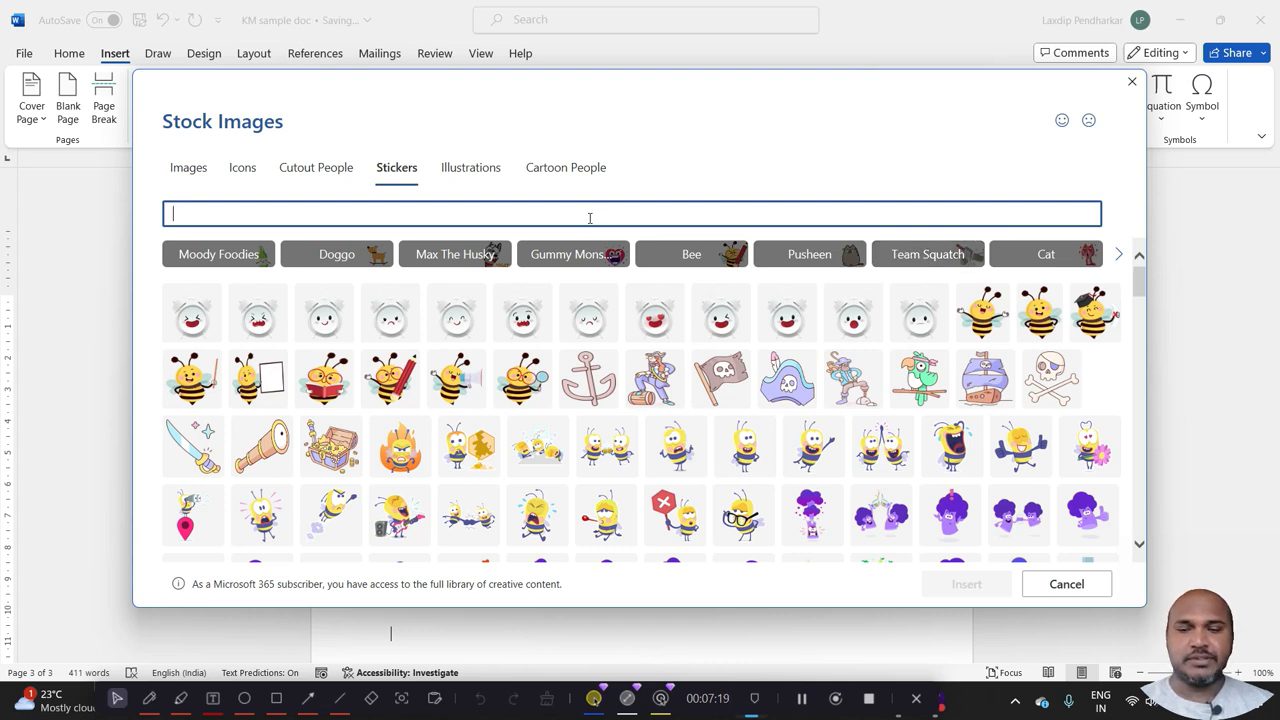
{"action": "type", "text": "happy"}
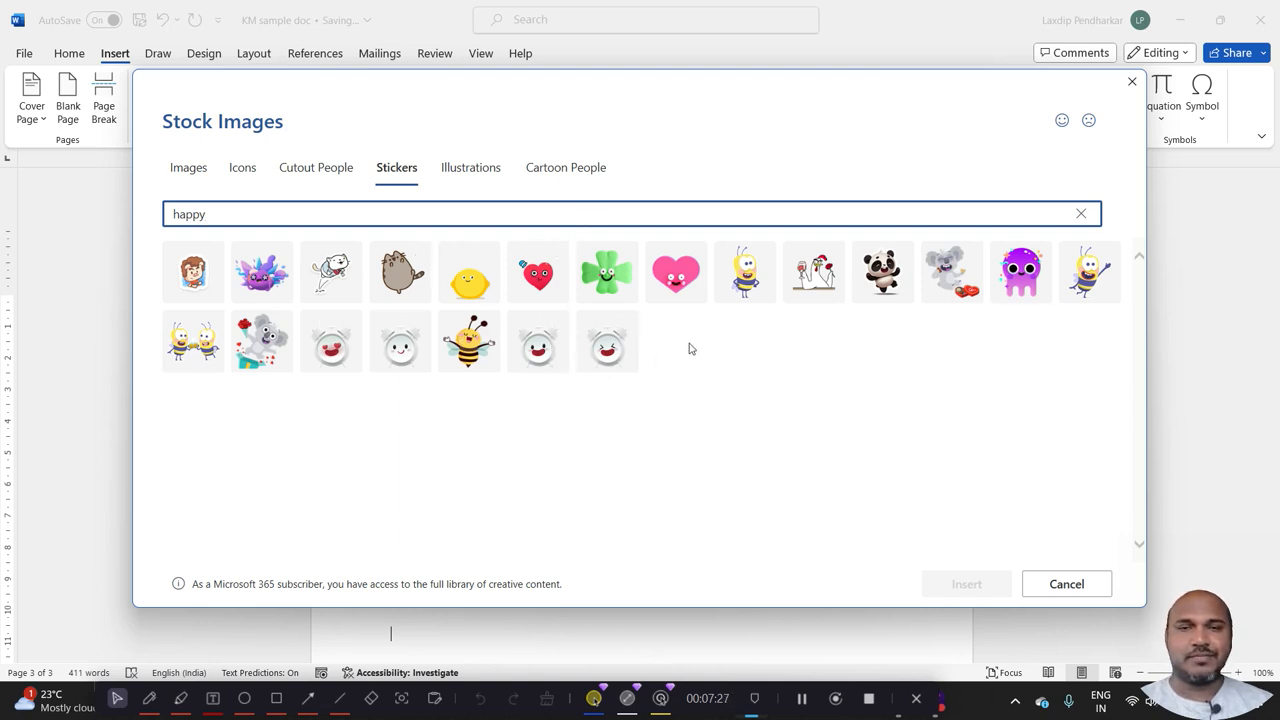
{"action": "left_click", "coordinate": [609, 361]}
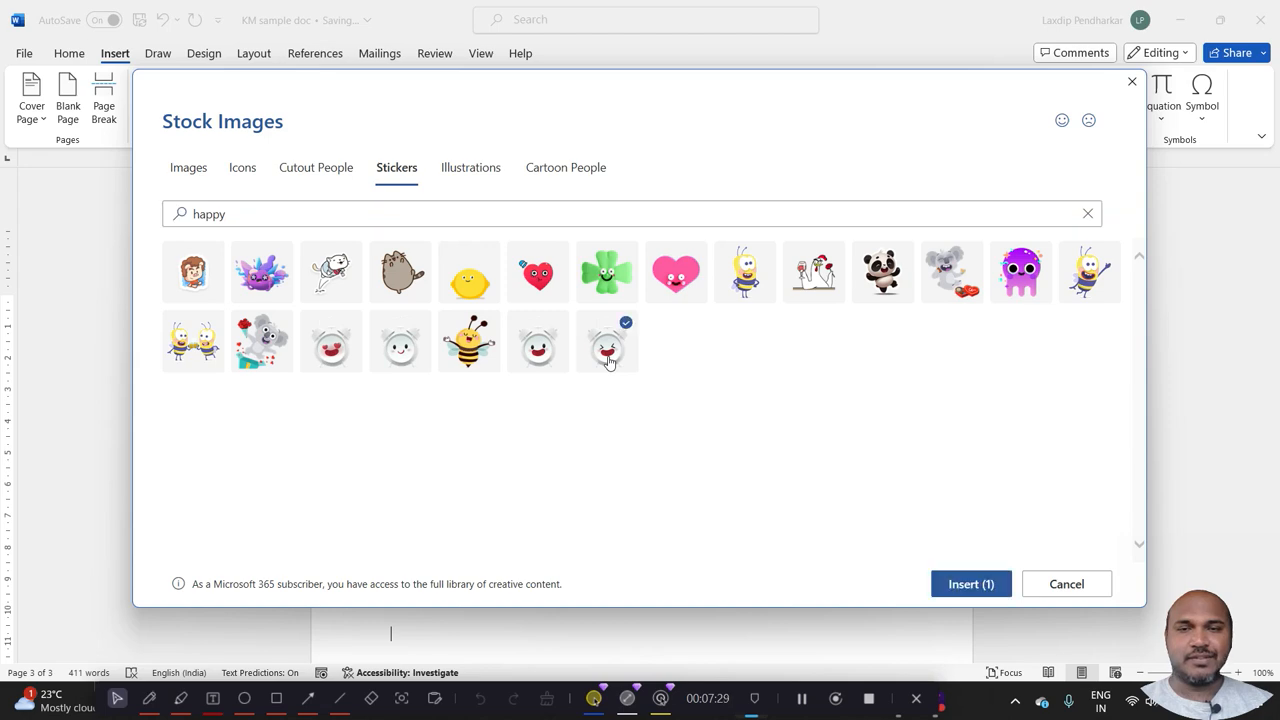
{"action": "left_click", "coordinate": [970, 584]}
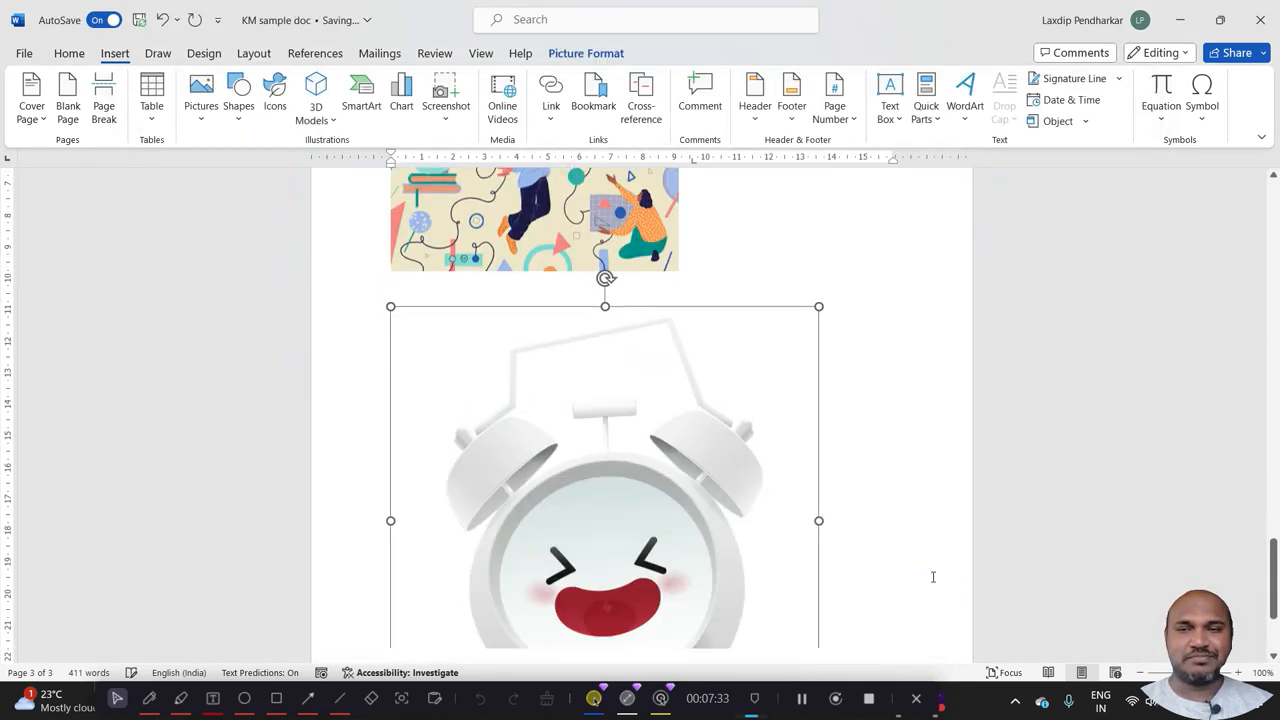
{"action": "left_click_drag", "start_coordinate": [818, 296], "coordinate": [625, 470]}
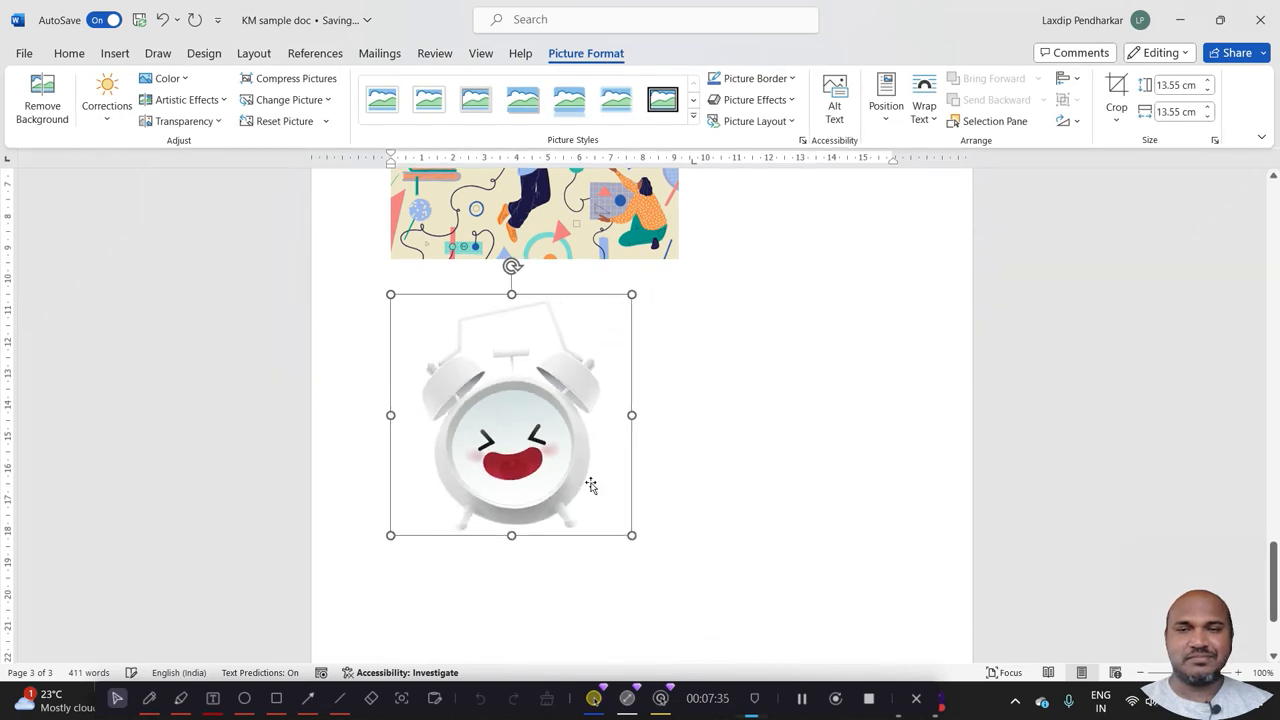
Insert the yellow and grey stationery picture with set square, notepads and calculator from the stock illustrations.
{"action": "left_click", "coordinate": [113, 52]}
{"action": "left_click", "coordinate": [208, 115]}
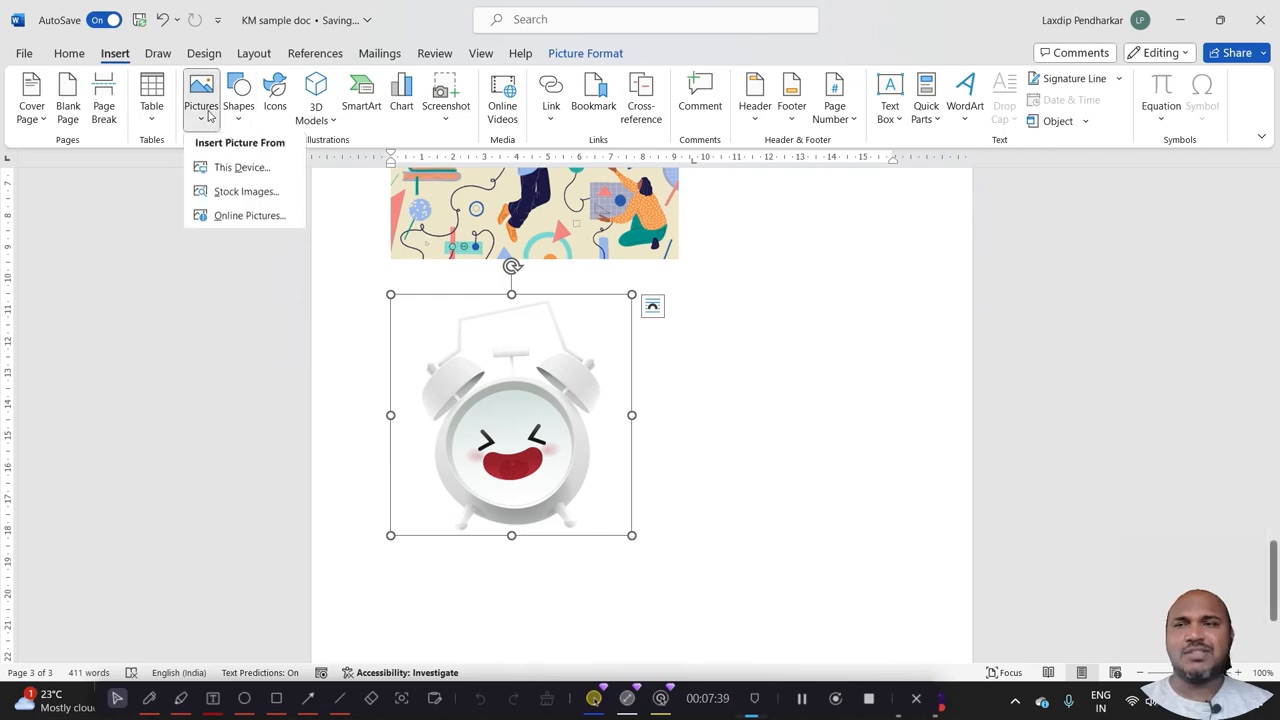
{"action": "left_click", "coordinate": [240, 193]}
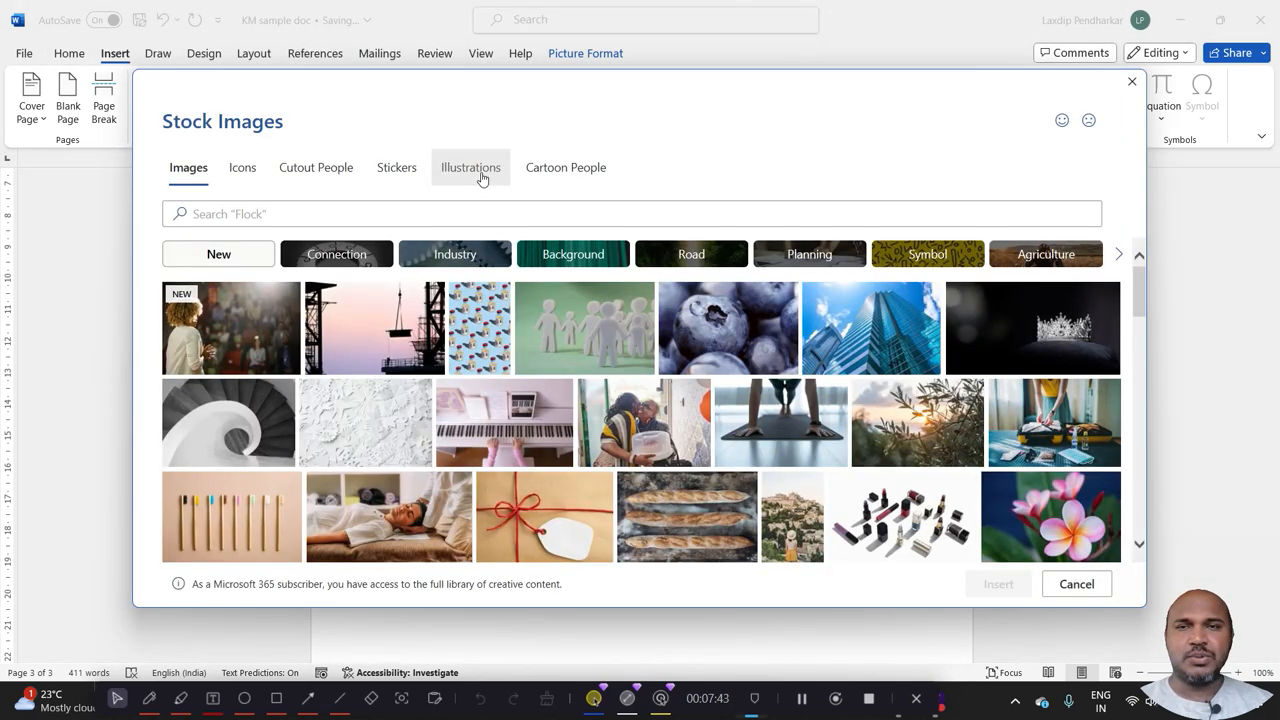
{"action": "left_click", "coordinate": [482, 178]}
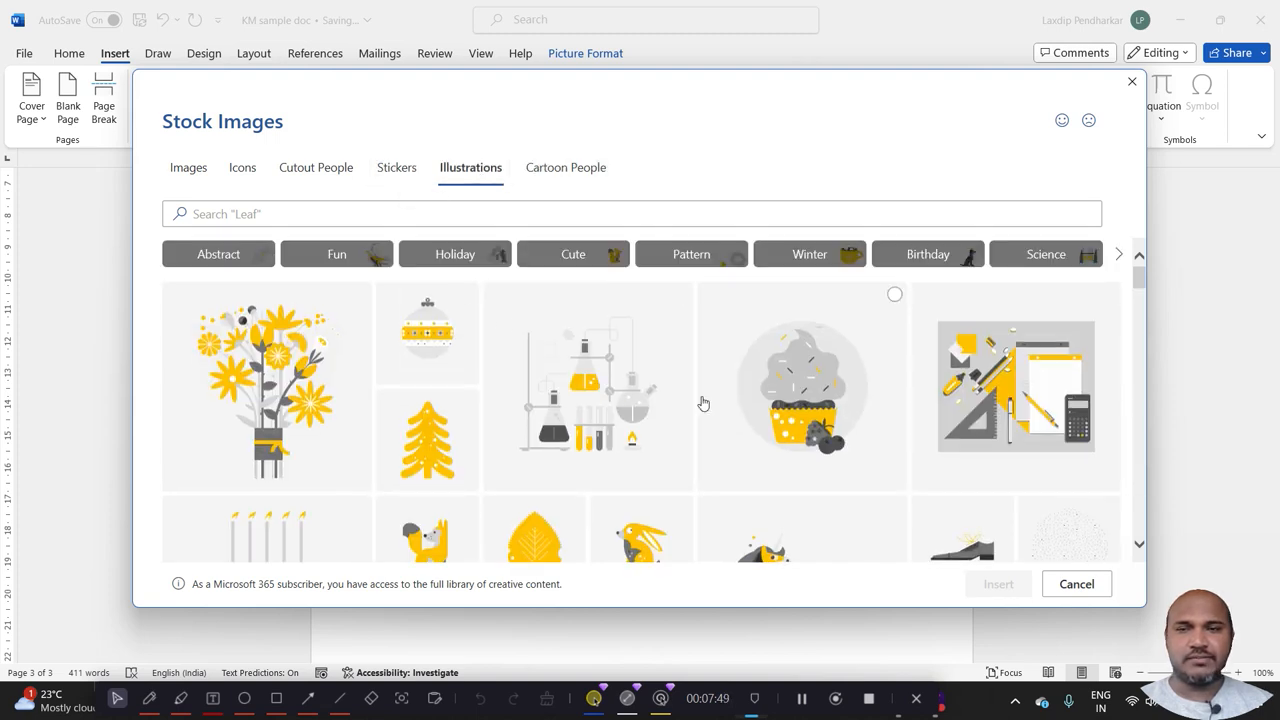
{"action": "left_click", "coordinate": [948, 388]}
{"action": "left_click", "coordinate": [988, 584]}
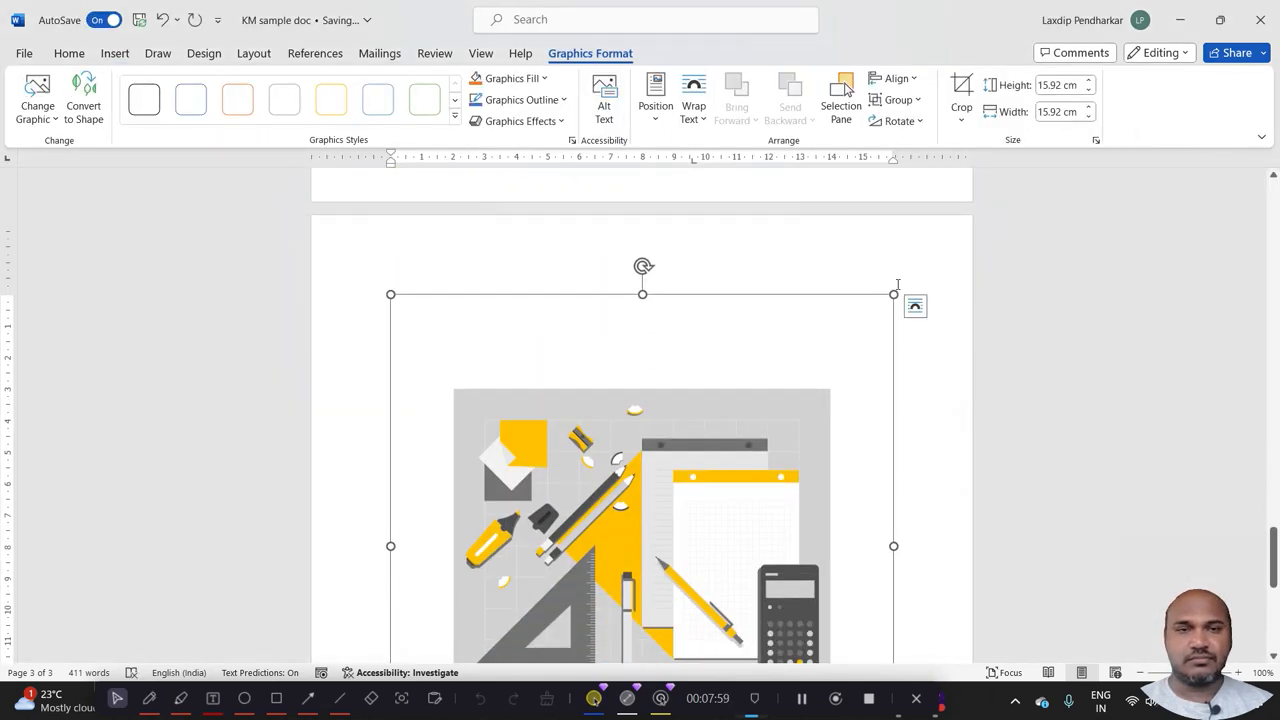
Shrink the stationery illustration to 7.81 by 7.81 cm and deselect it.
{"action": "left_click_drag", "start_coordinate": [895, 295], "coordinate": [606, 312]}
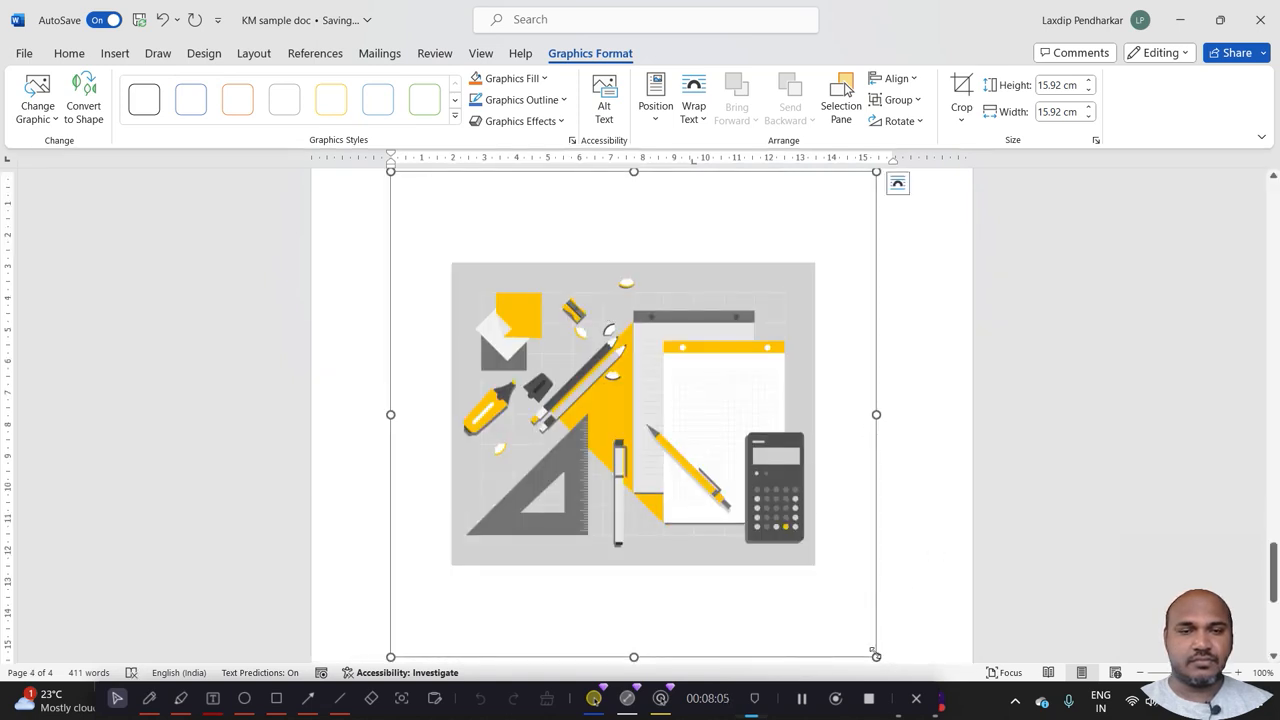
{"action": "left_click_drag", "start_coordinate": [875, 655], "coordinate": [586, 420]}
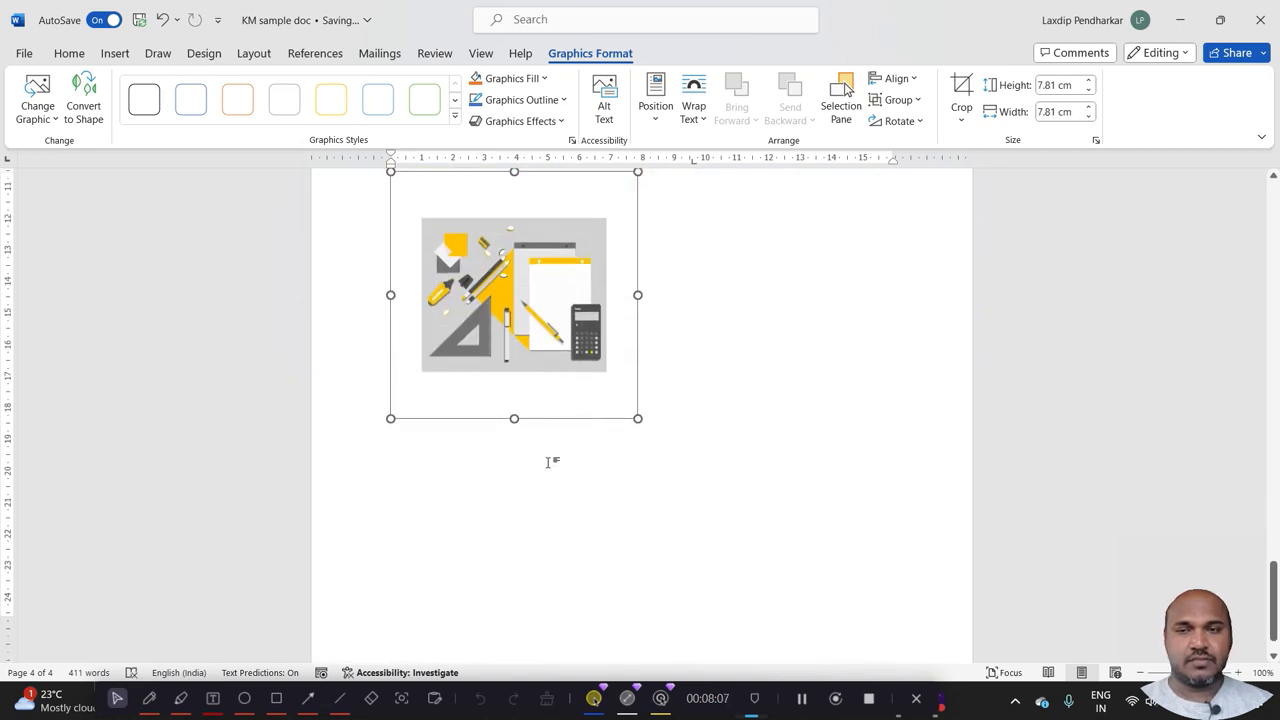
{"action": "left_click", "coordinate": [548, 462]}
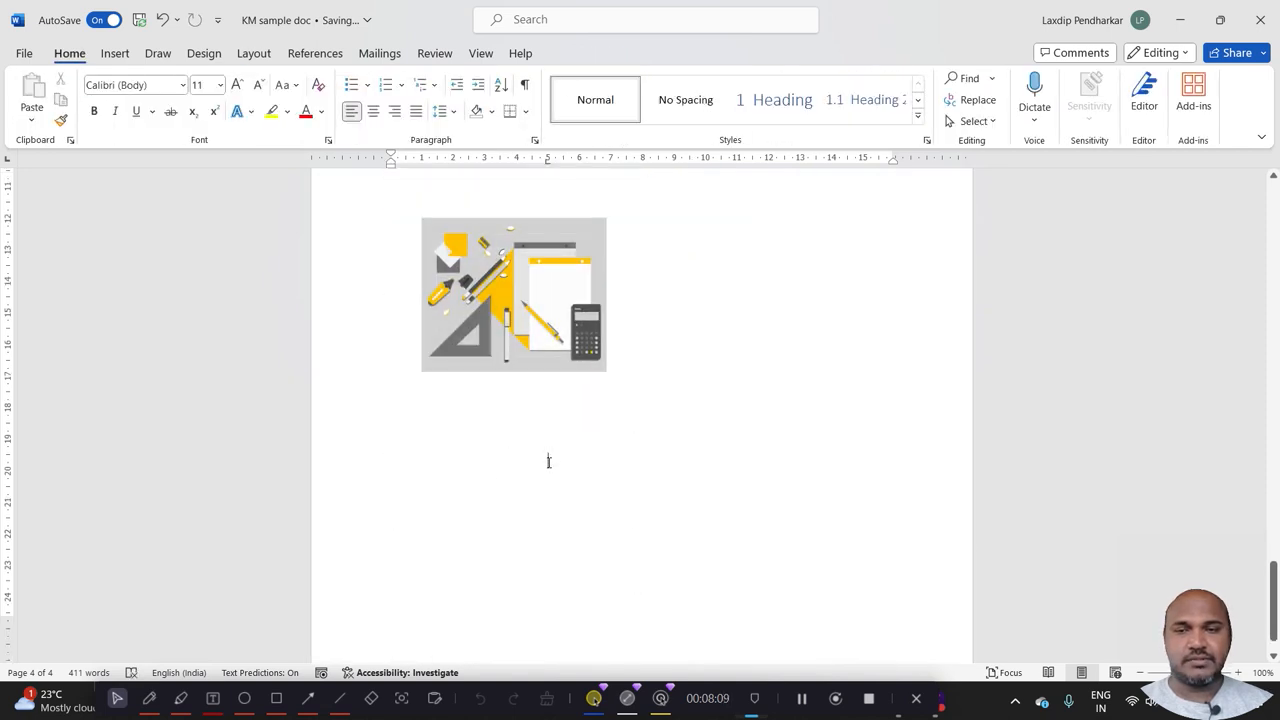
Examine the text wrapping choices in the stationery illustration's layout options, and close them without choosing one.
{"action": "left_click", "coordinate": [497, 290]}
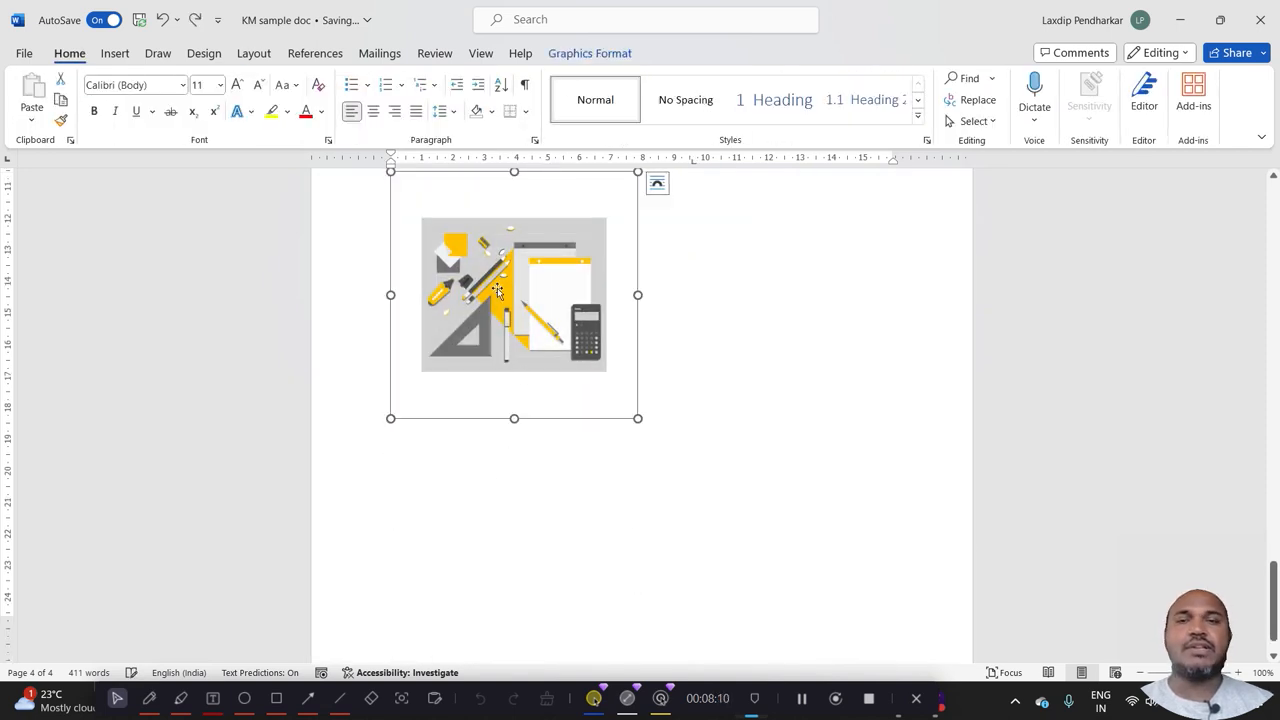
{"action": "left_click", "coordinate": [662, 186]}
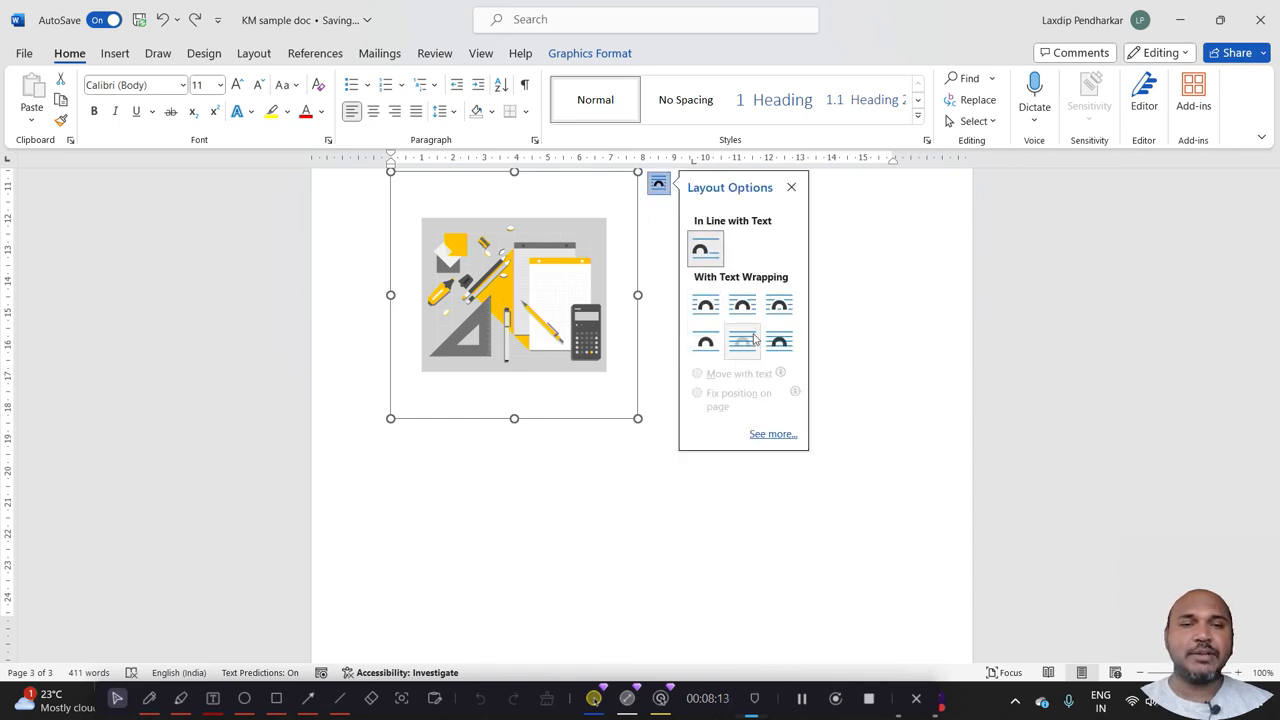
{"action": "left_click", "coordinate": [577, 471]}
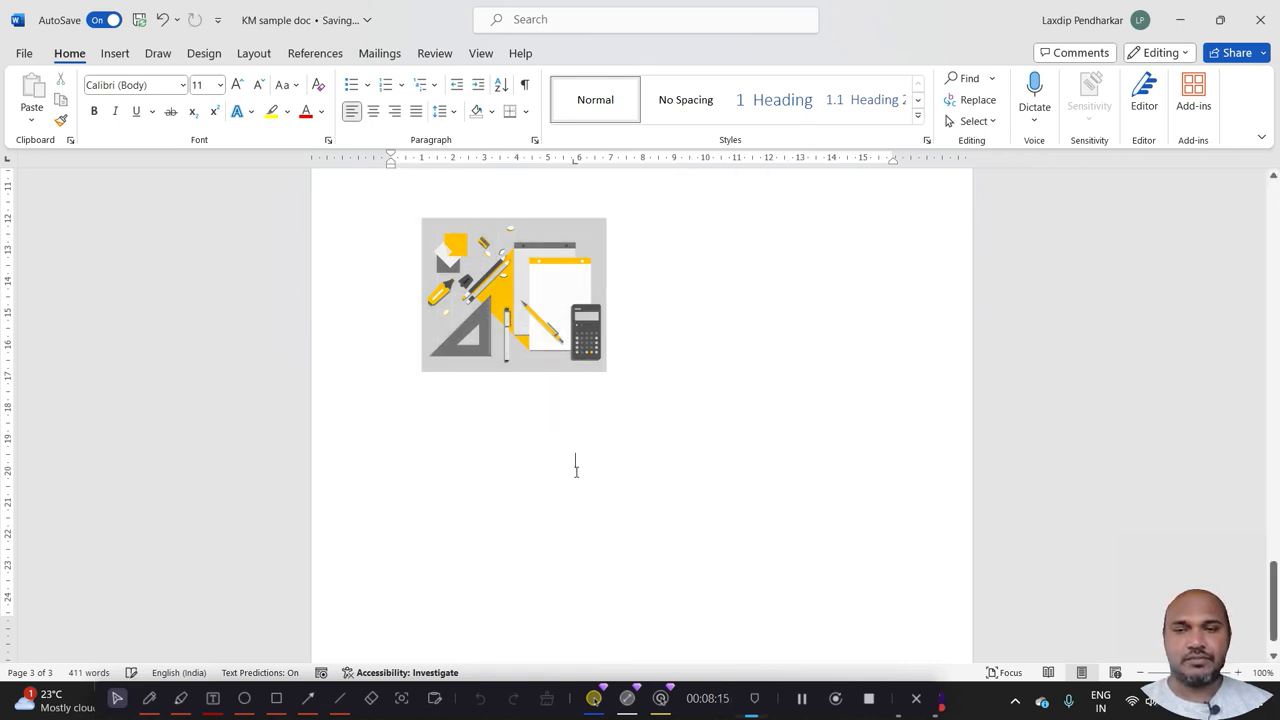